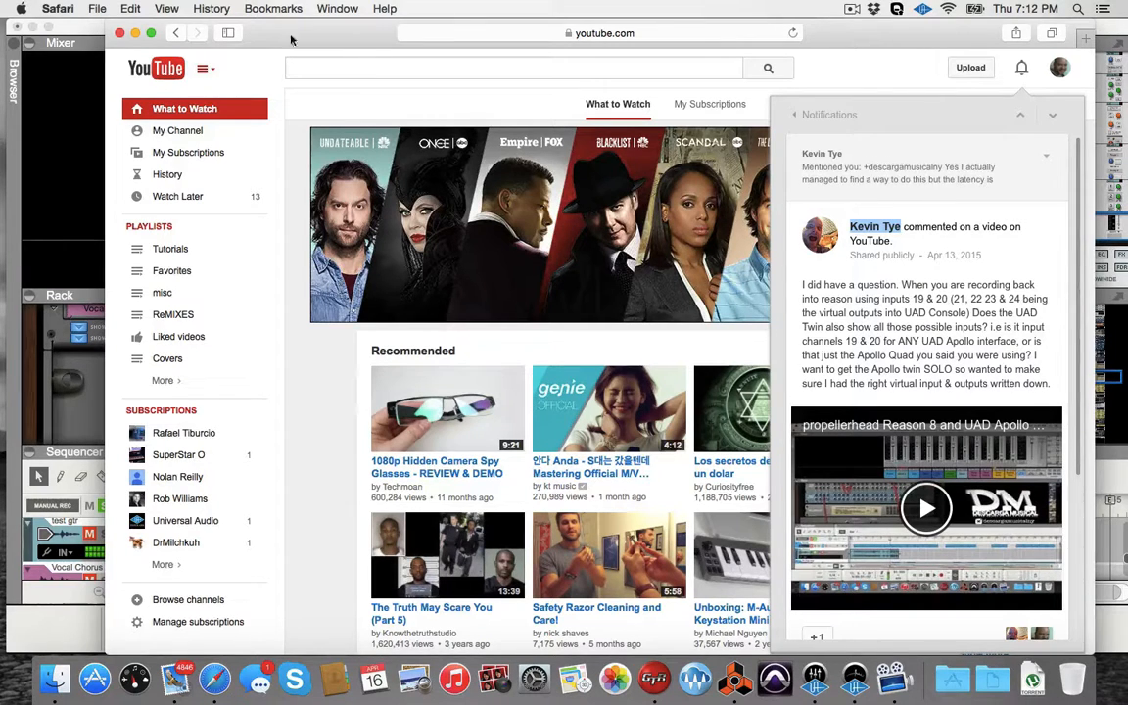
Switch to the Reason song, view the standalone GTR window with its pedals, and return to Reason.
{"action": "left_click", "coordinate": [83, 111]}
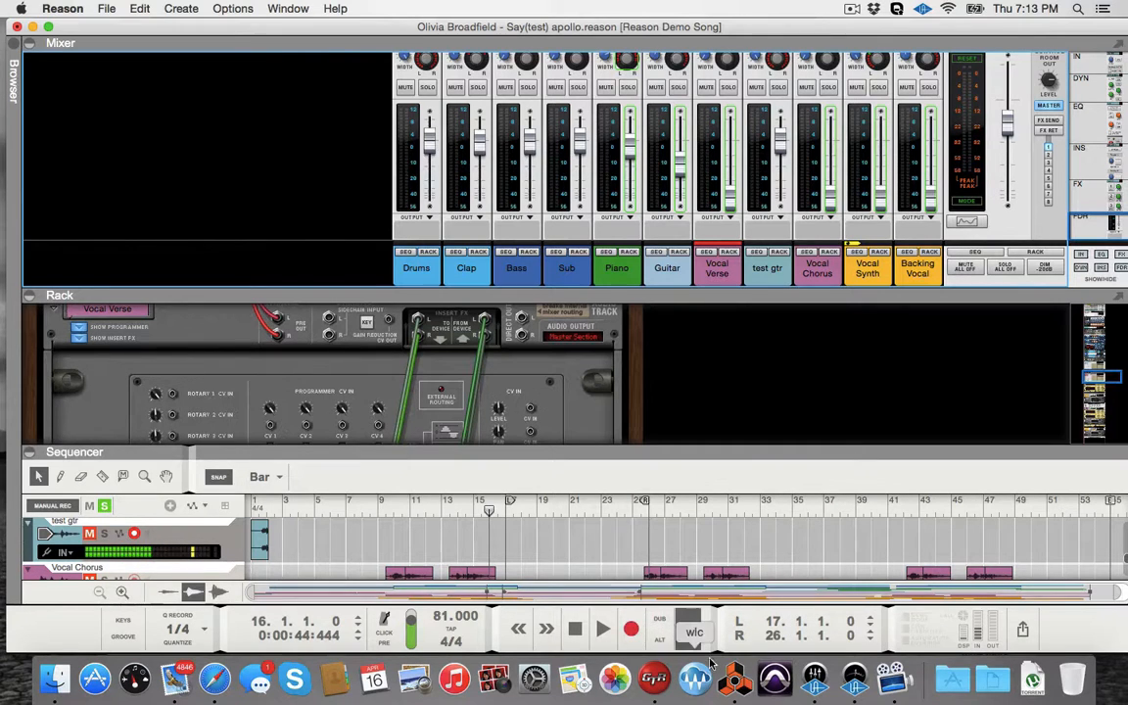
{"action": "left_click", "coordinate": [651, 682]}
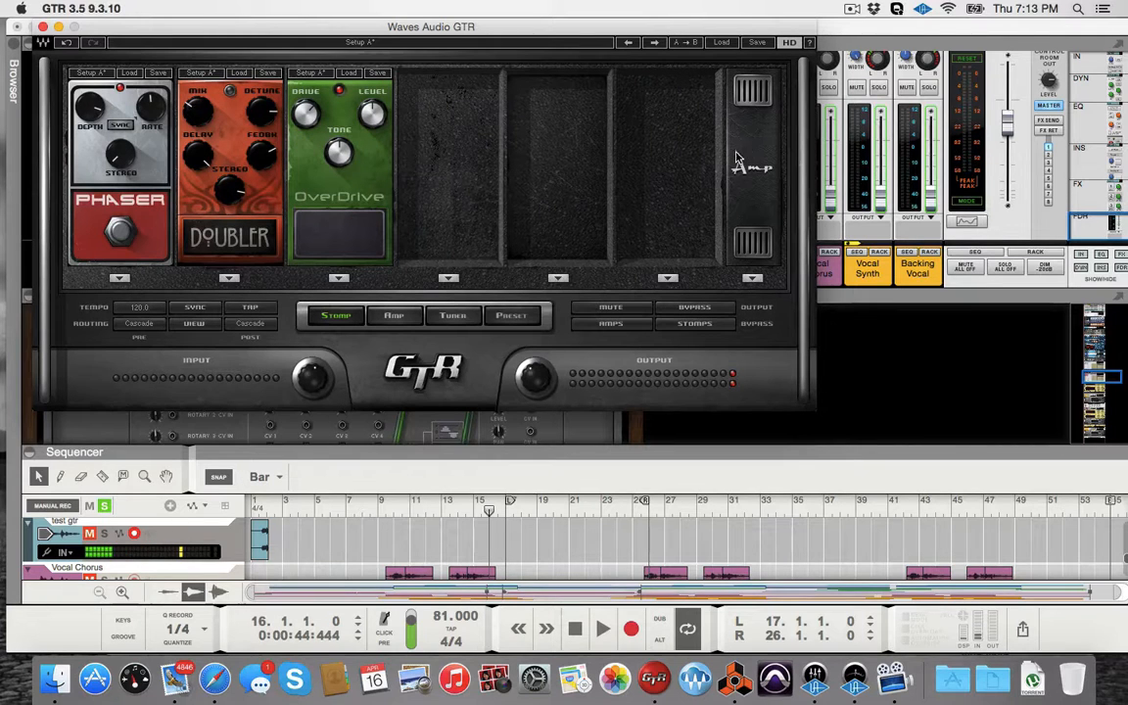
{"action": "left_click", "coordinate": [830, 66]}
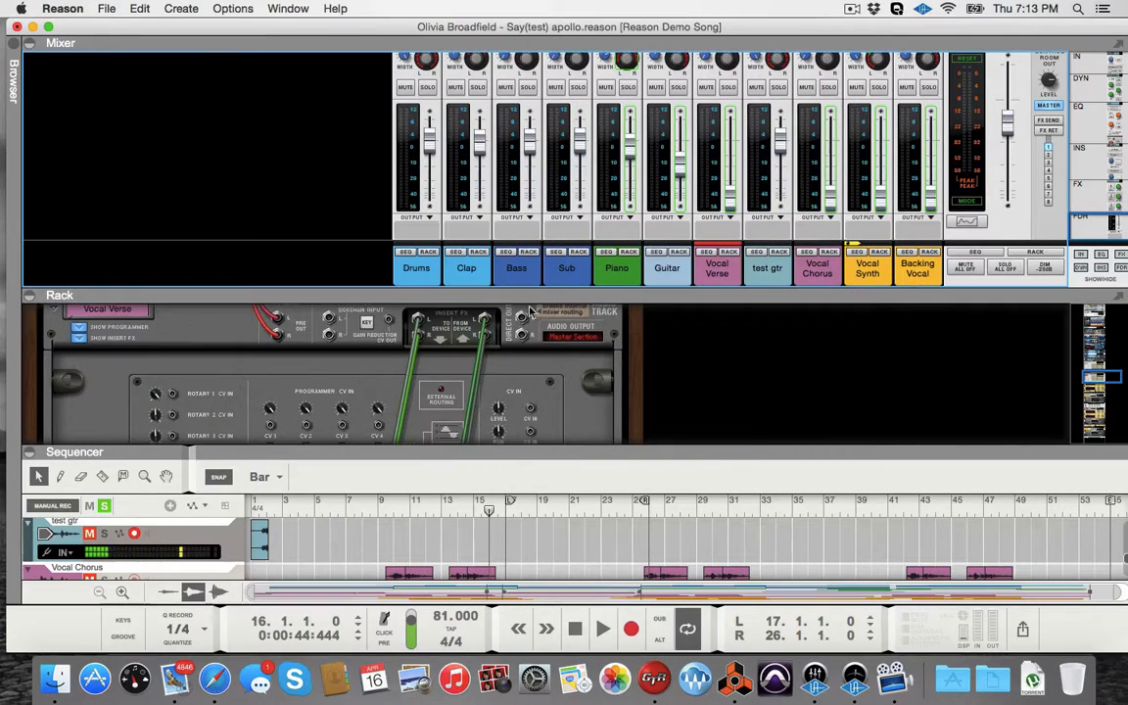
Examine the cable running to the hardware interface's audio outputs on the back of the rack, and the test gtr track in the sequencer.
{"action": "scroll", "coordinate": [505, 377], "scroll_direction": "up", "scroll_amount": 15}
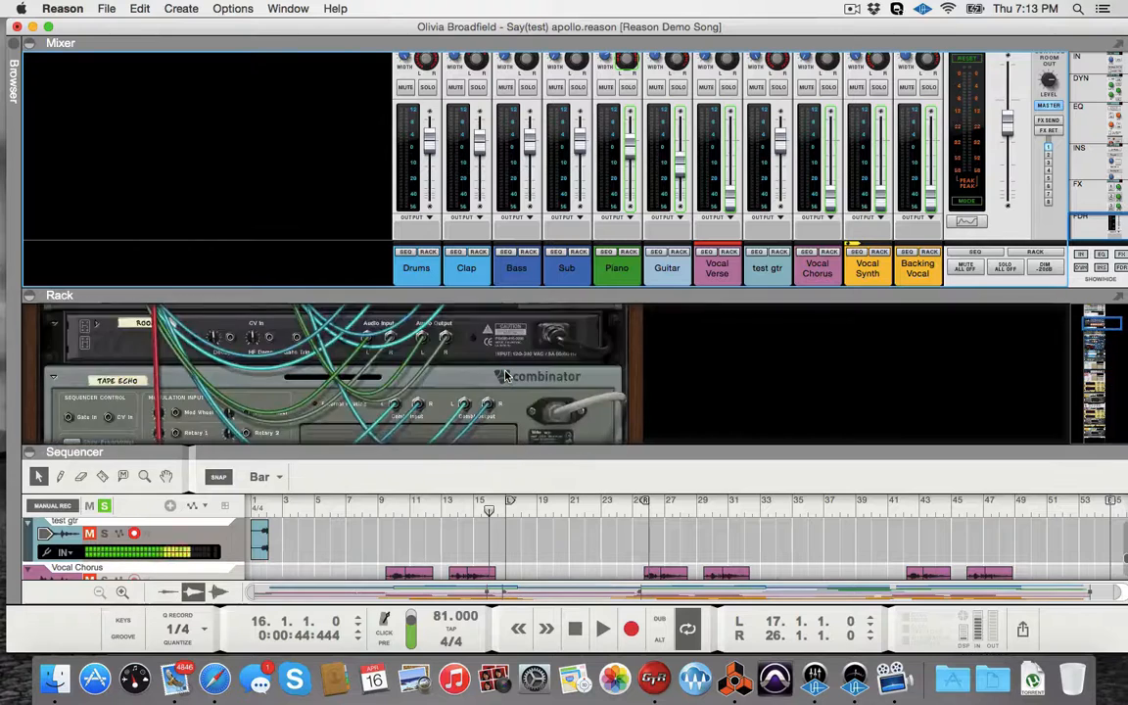
{"action": "scroll", "coordinate": [505, 377], "scroll_direction": "down", "scroll_amount": 6}
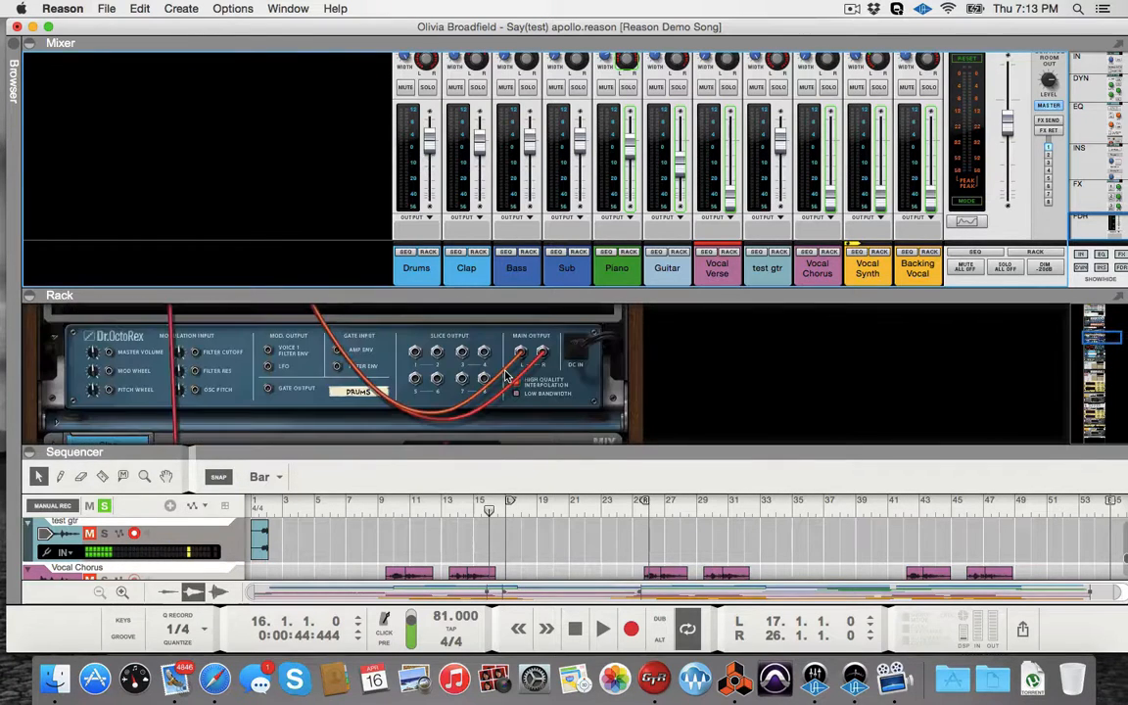
{"action": "scroll", "coordinate": [505, 377], "scroll_direction": "up", "scroll_amount": 15}
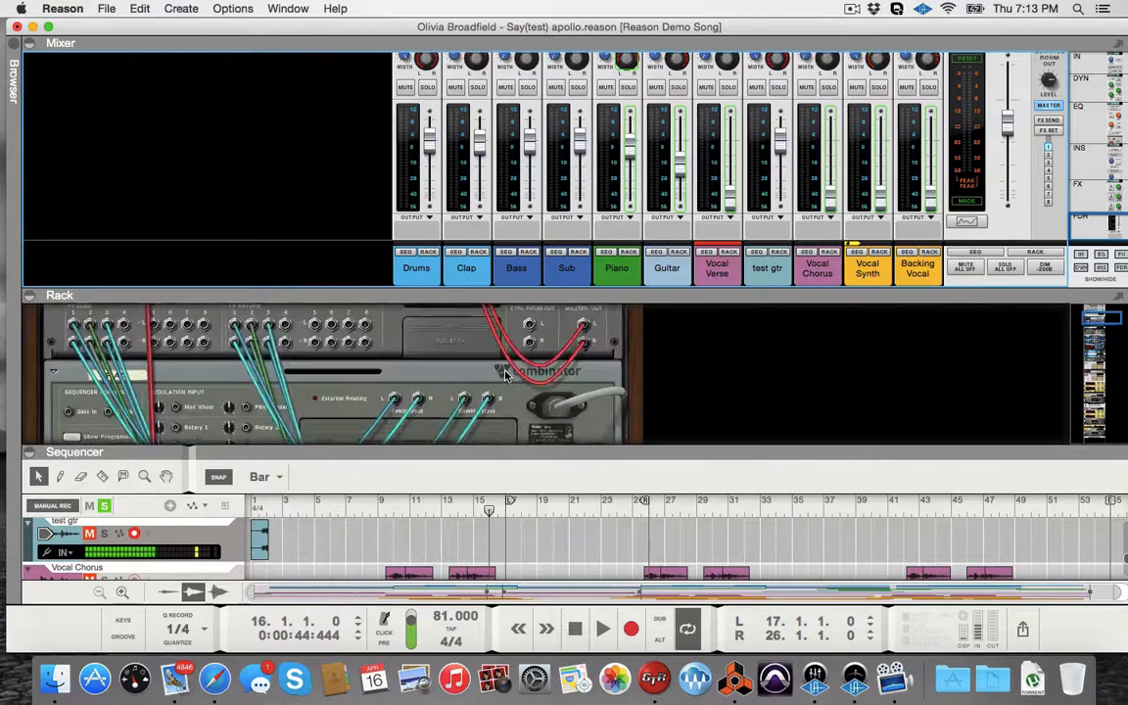
{"action": "scroll", "coordinate": [506, 375], "scroll_direction": "up", "scroll_amount": 3}
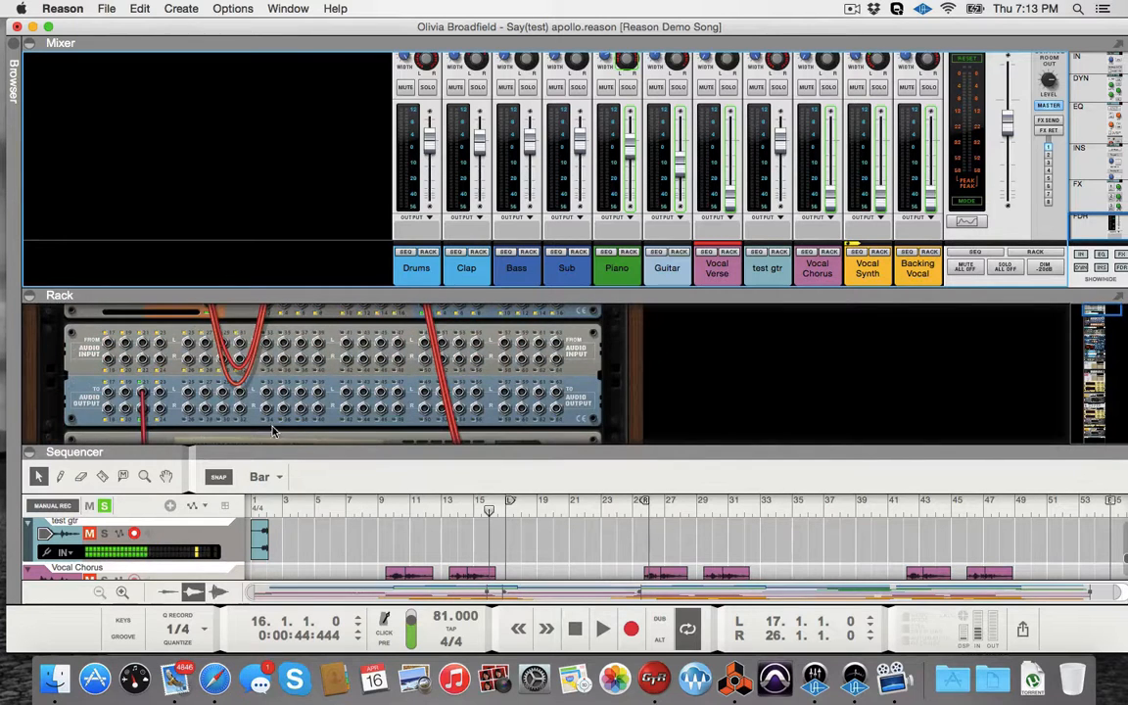
{"action": "scroll", "coordinate": [151, 404], "scroll_direction": "down", "scroll_amount": 18}
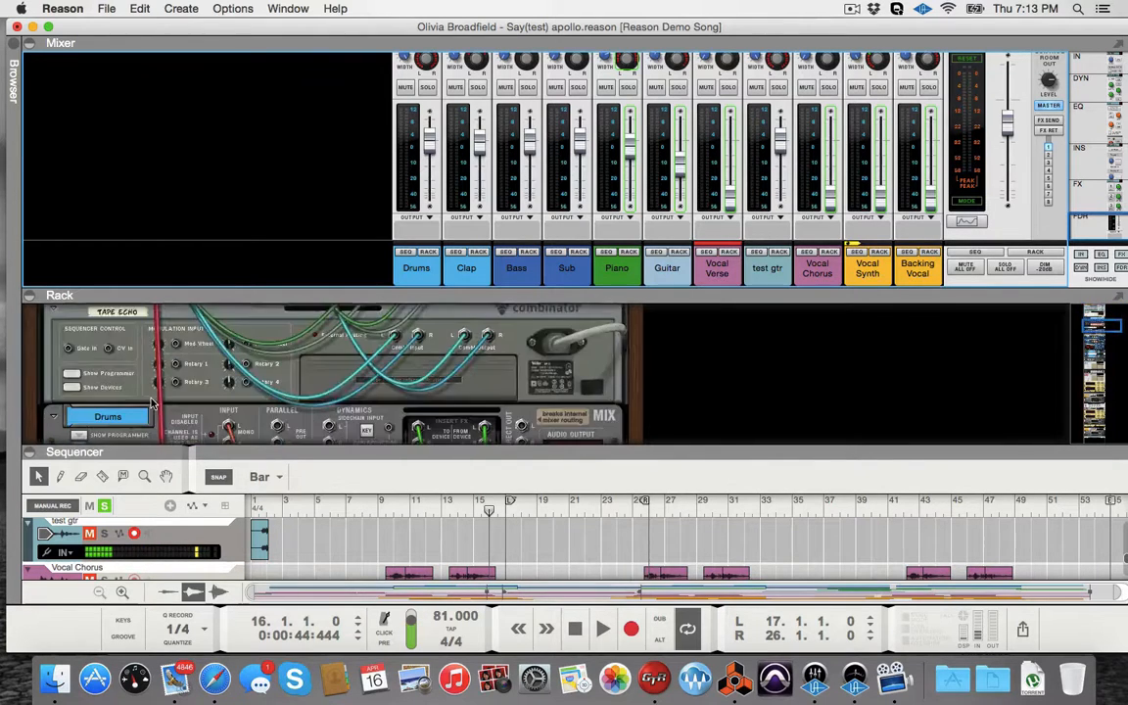
{"action": "scroll", "coordinate": [151, 403], "scroll_direction": "up", "scroll_amount": 18}
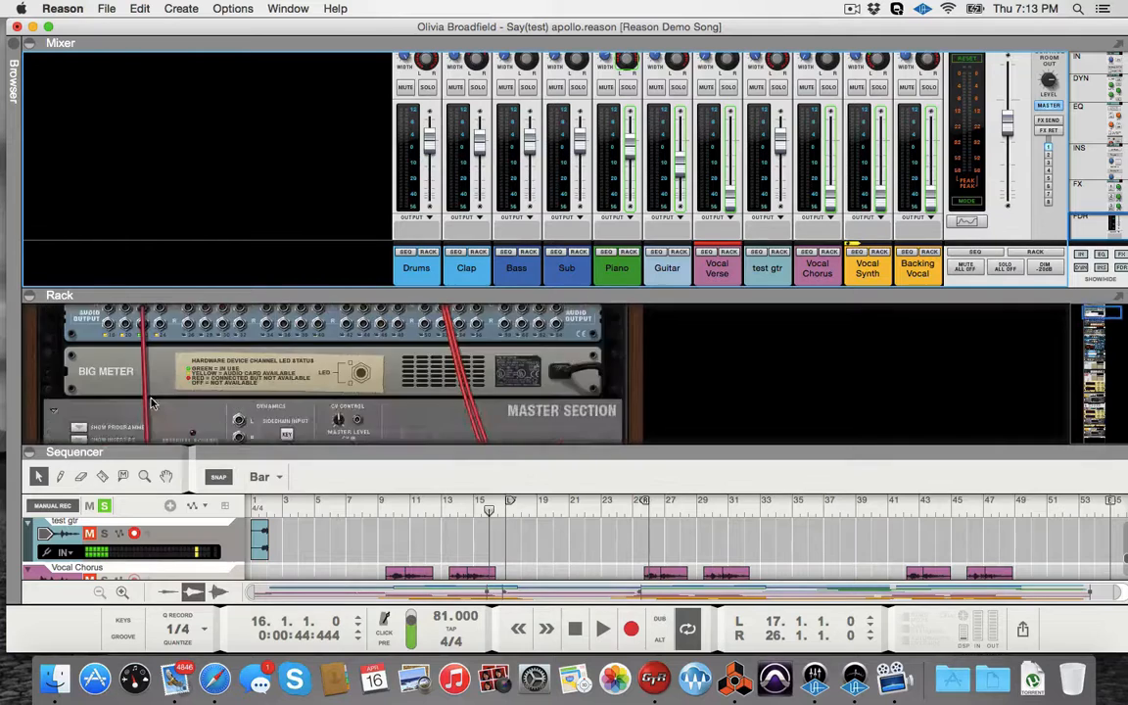
{"action": "scroll", "coordinate": [151, 402], "scroll_direction": "down", "scroll_amount": 4}
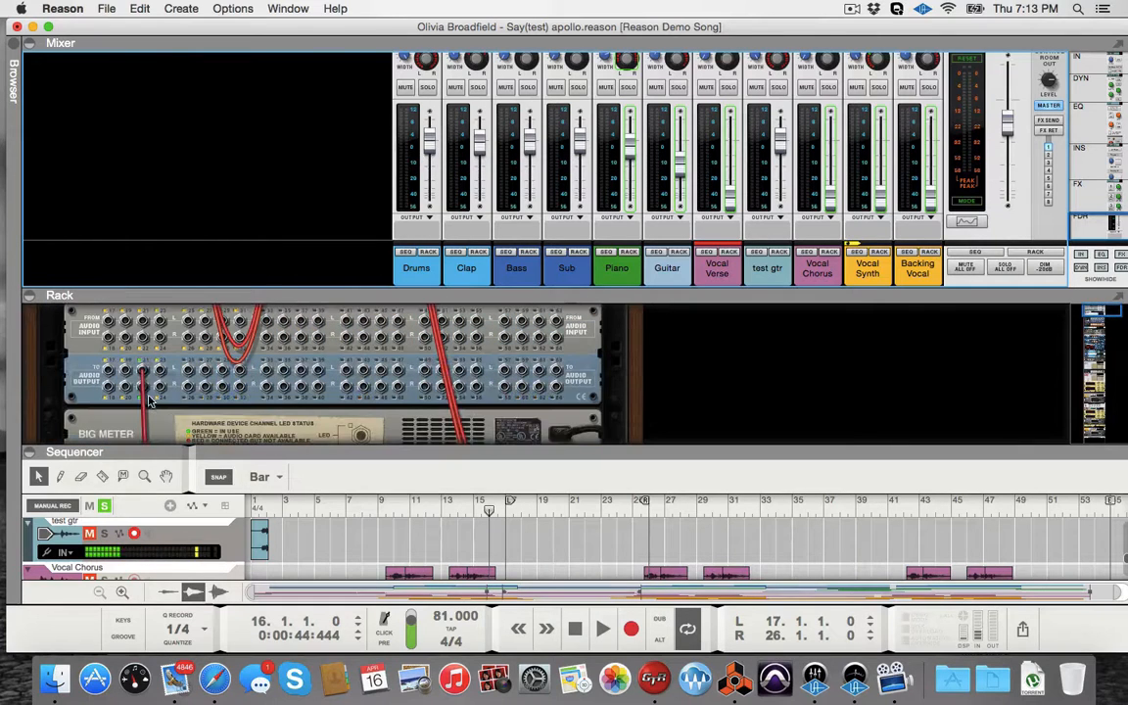
{"action": "mouse_move", "coordinate": [143, 386]}
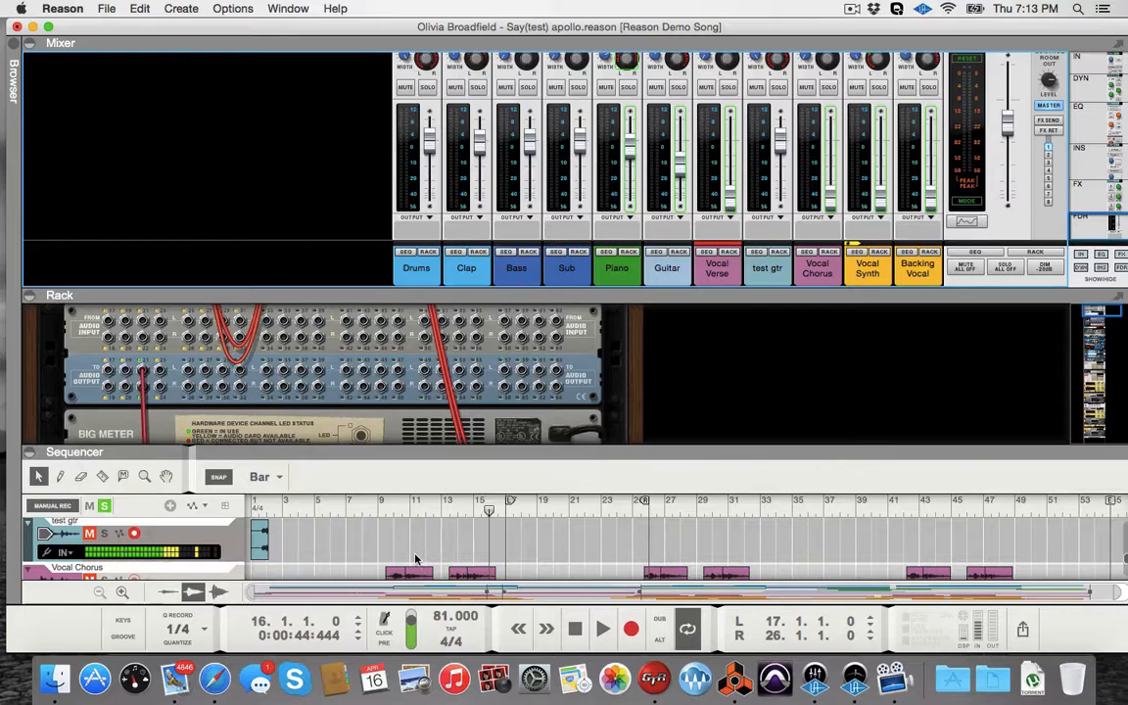
{"action": "scroll", "coordinate": [415, 559], "scroll_direction": "down", "scroll_amount": 2}
{"action": "scroll", "coordinate": [415, 559], "scroll_direction": "down", "scroll_amount": 3}
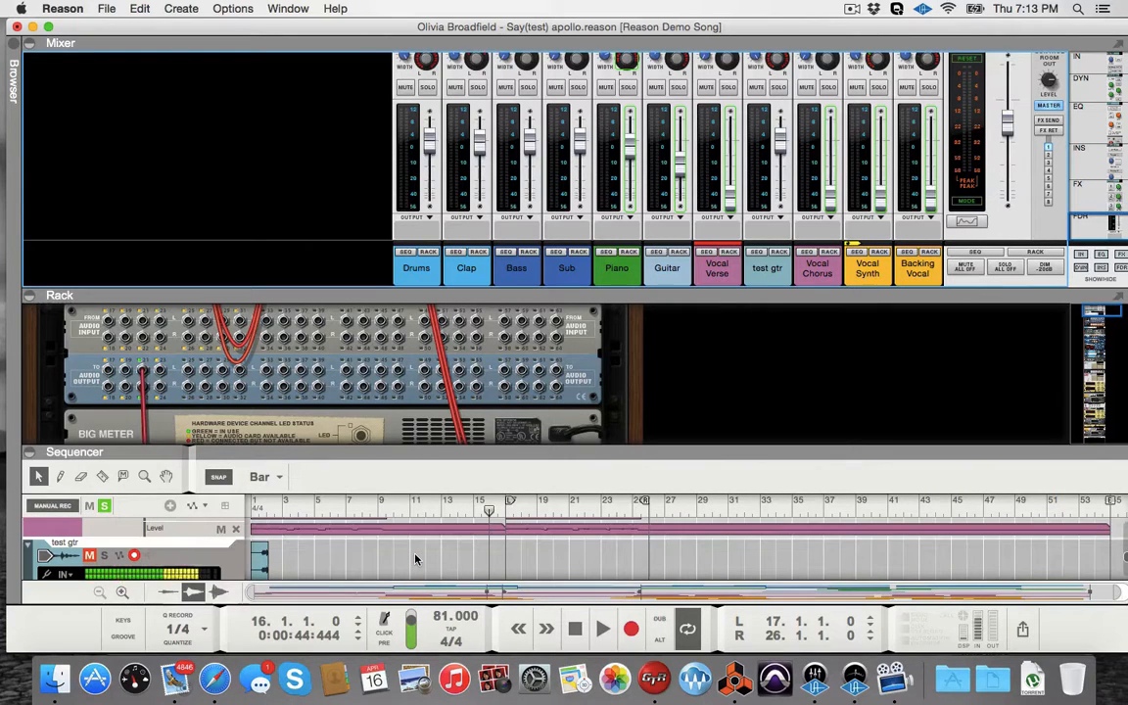
Switch to the Apollo Console and unmute the stereo-linked channel beyond the line inputs.
{"action": "left_click", "coordinate": [814, 677]}
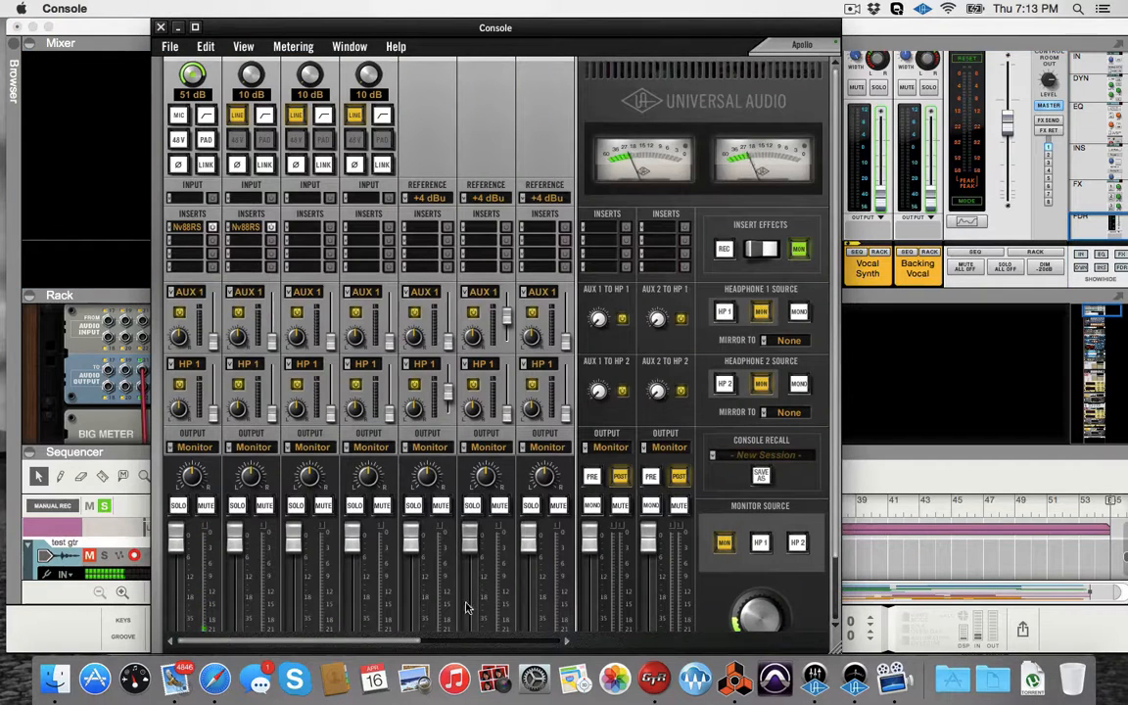
{"action": "left_click_drag", "start_coordinate": [404, 642], "coordinate": [561, 641]}
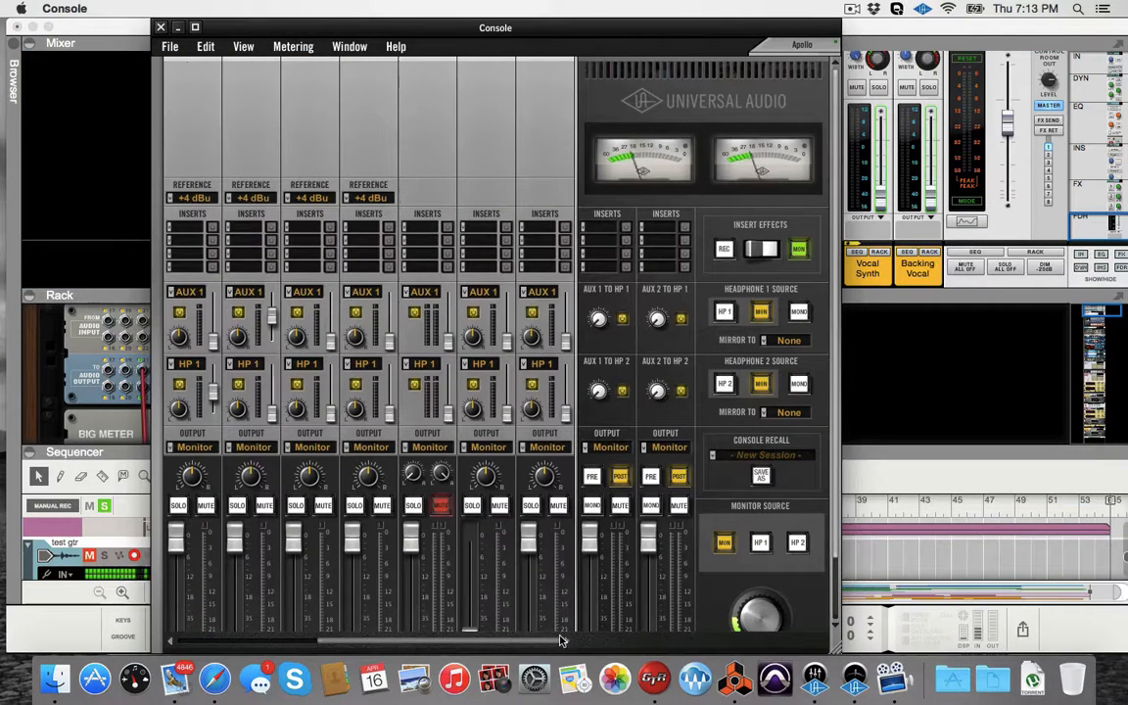
{"action": "left_click", "coordinate": [441, 506]}
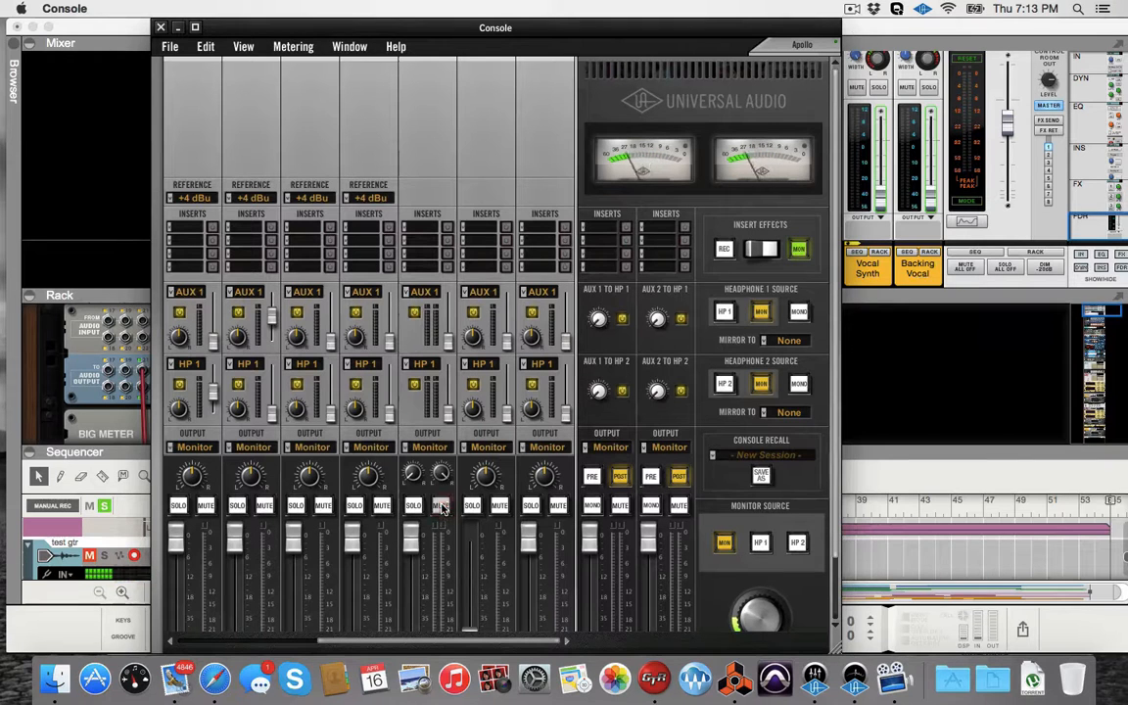
Return to Reason, play the song from bar 16, and check the test gtr track in the sequencer.
{"action": "left_click", "coordinate": [861, 473]}
{"action": "left_click", "coordinate": [603, 628]}
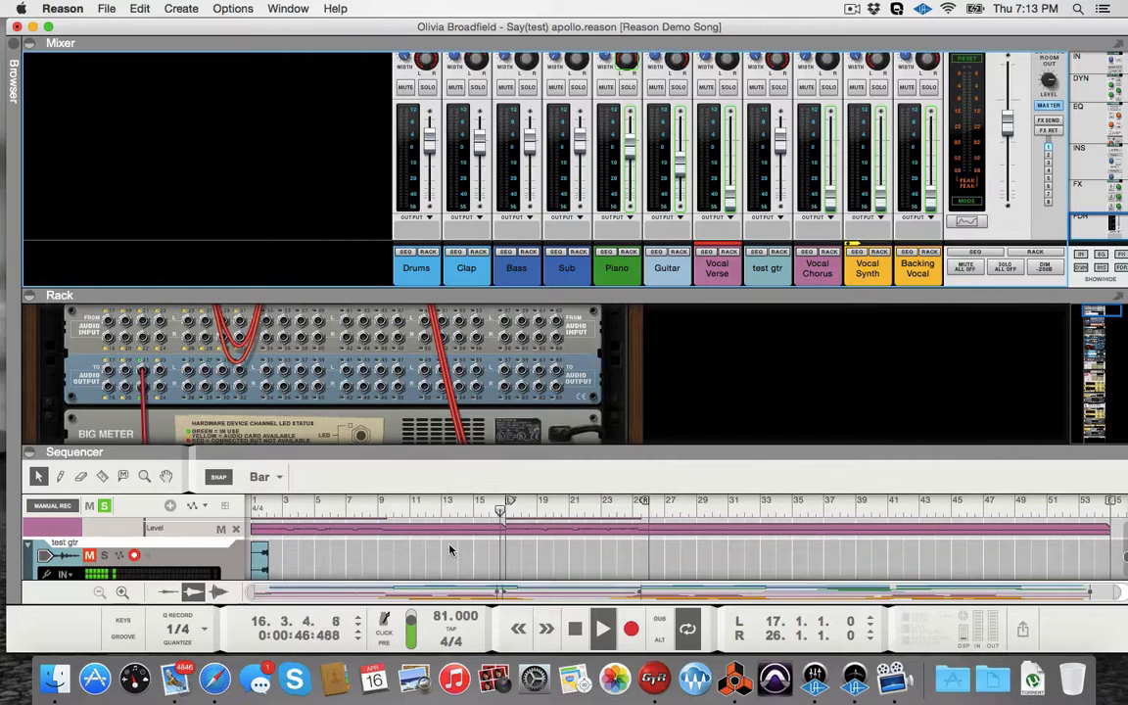
{"action": "scroll", "coordinate": [225, 550], "scroll_direction": "up", "scroll_amount": 3}
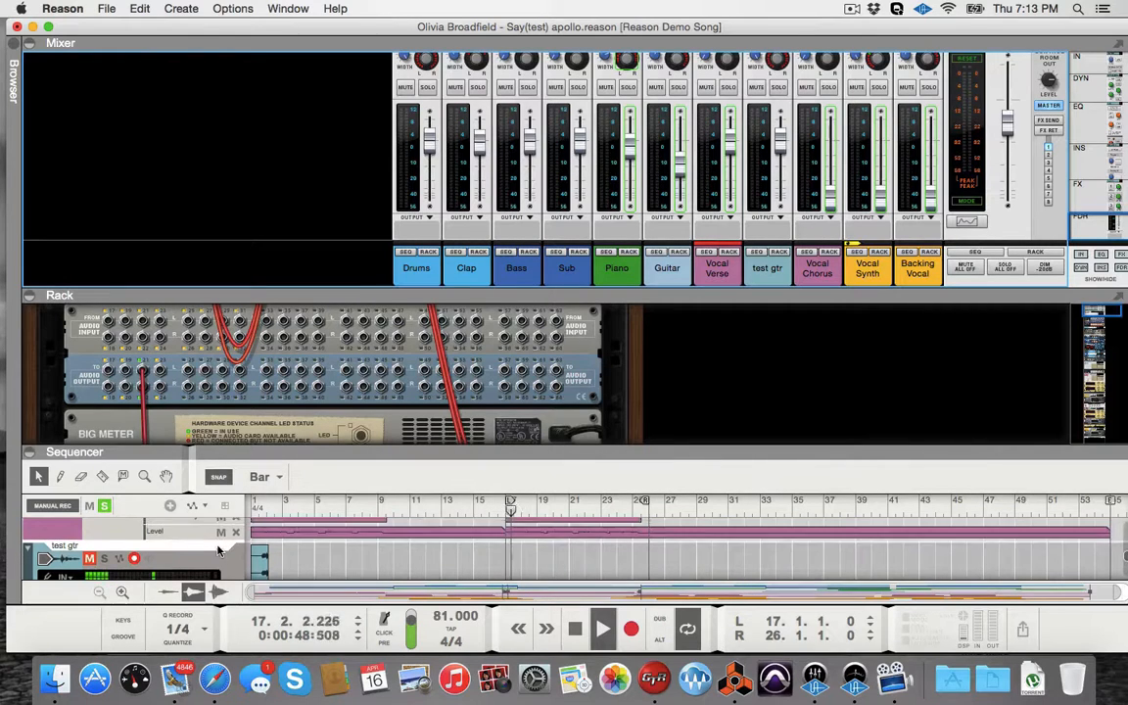
{"action": "scroll", "coordinate": [219, 550], "scroll_direction": "down", "scroll_amount": 3}
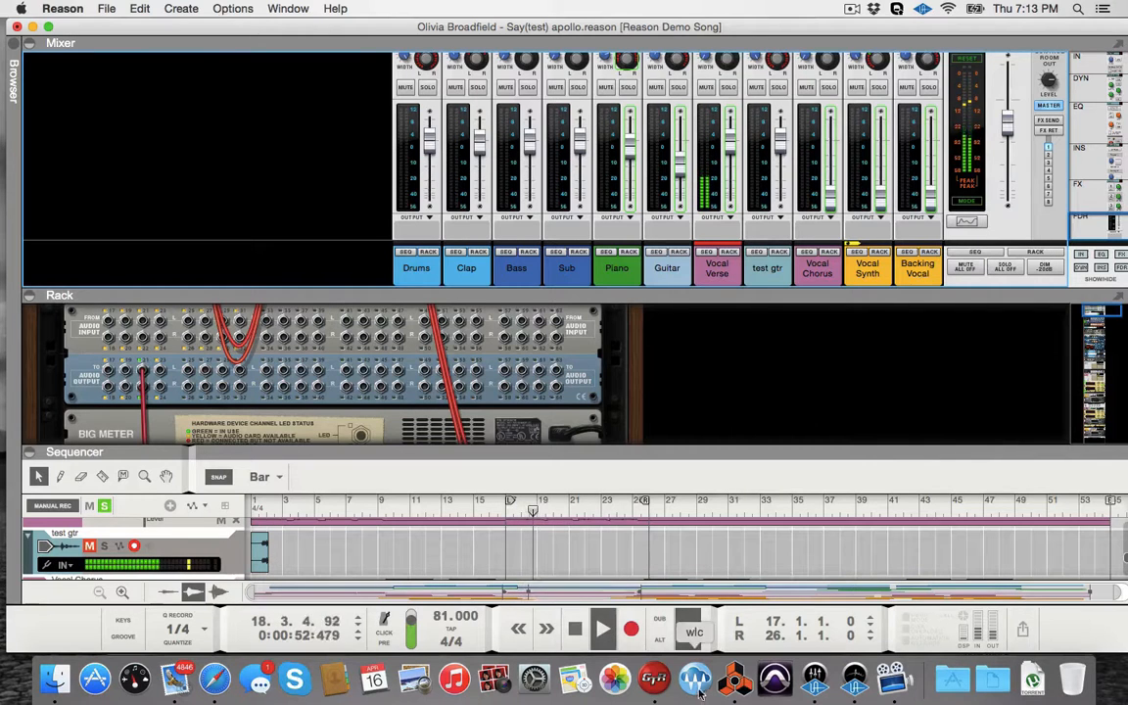
During playback, toggle GTR's Phaser, Doubler and OverDrive pedals to compare the sound, leave all three on, and stop the song in Reason.
{"action": "left_click", "coordinate": [654, 680]}
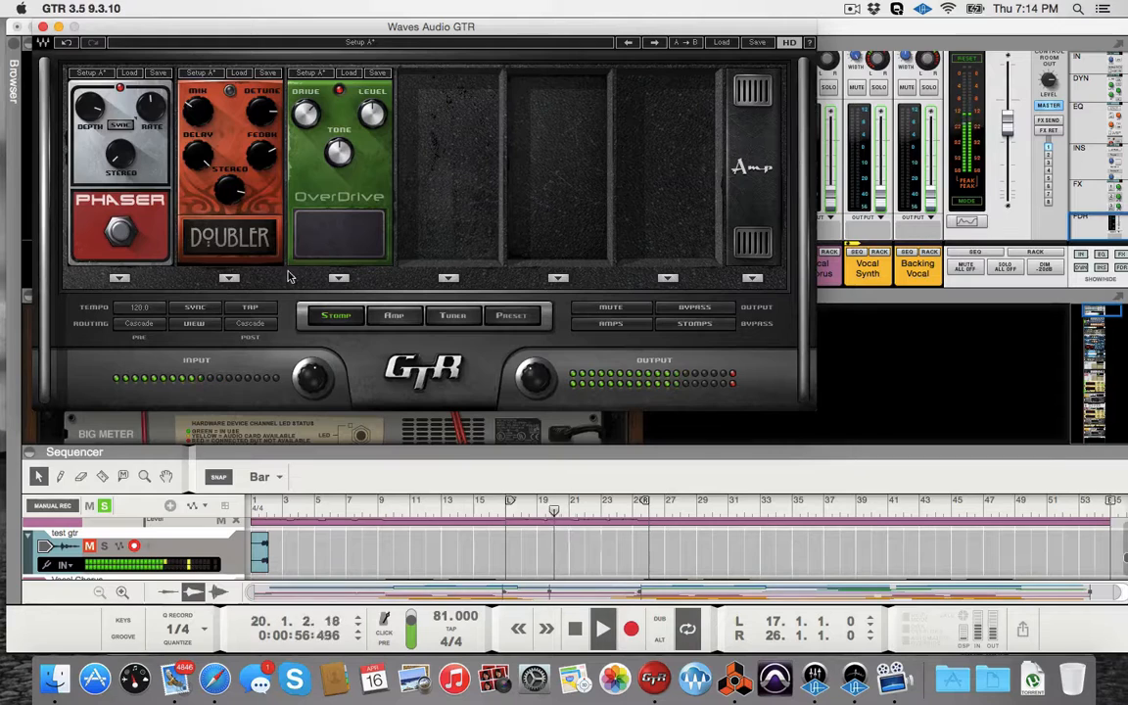
{"action": "left_click", "coordinate": [252, 245]}
{"action": "left_click", "coordinate": [136, 234]}
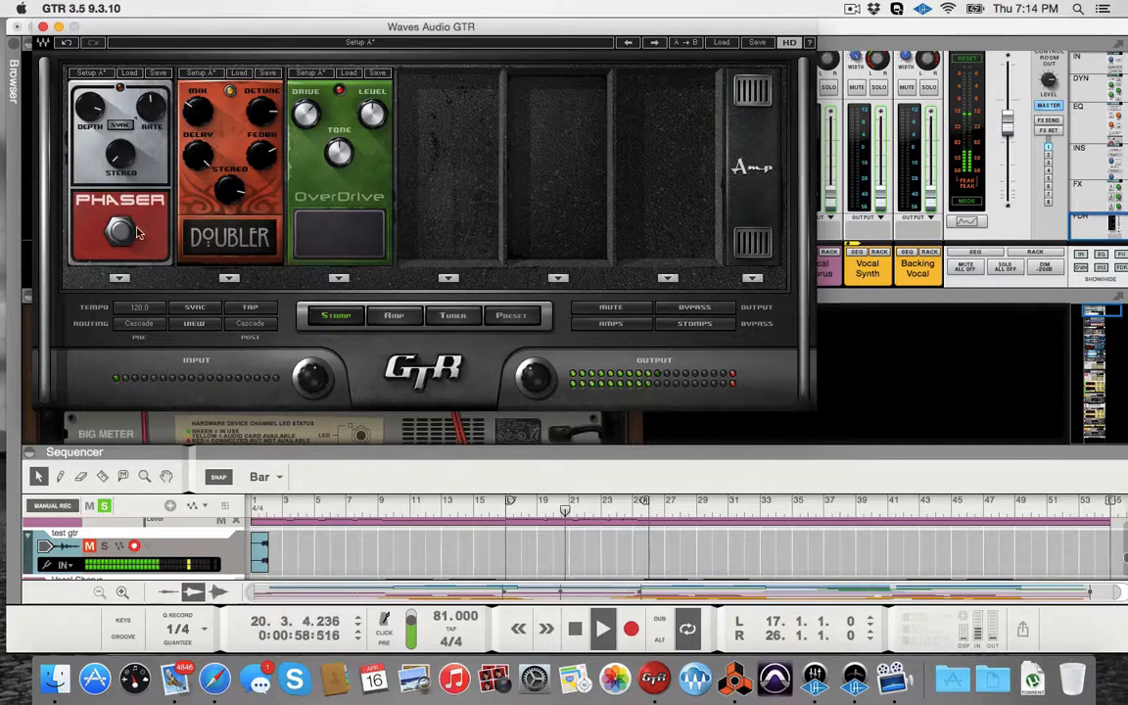
{"action": "left_click", "coordinate": [337, 223]}
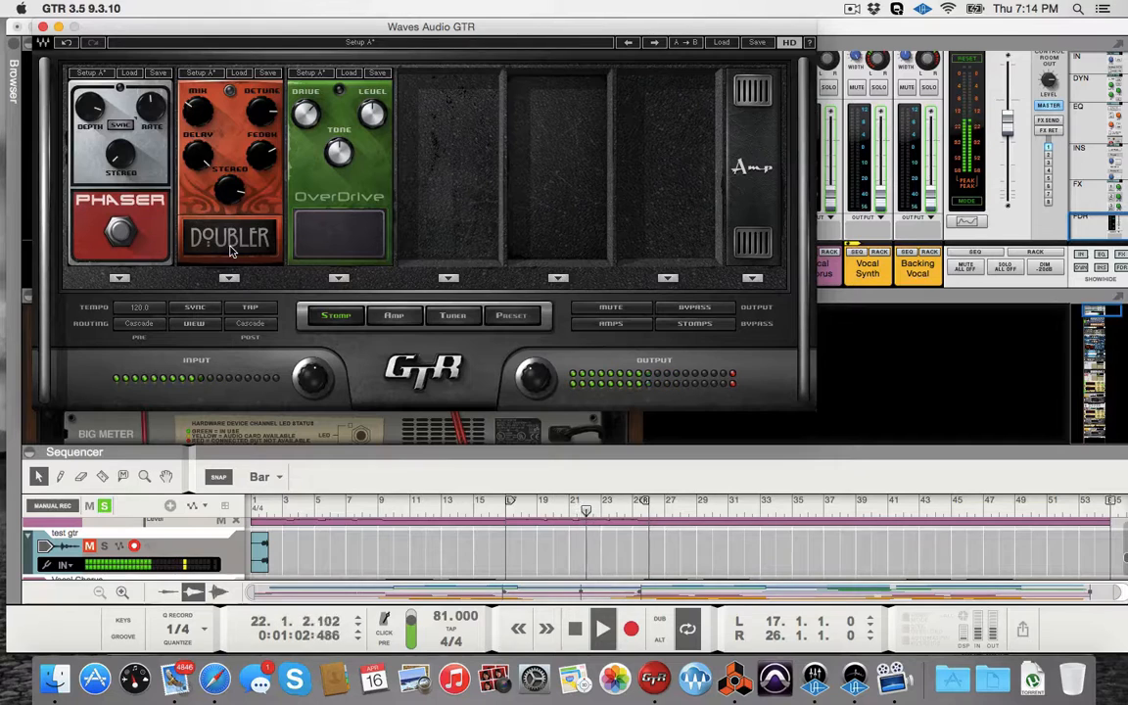
{"action": "left_click", "coordinate": [132, 234]}
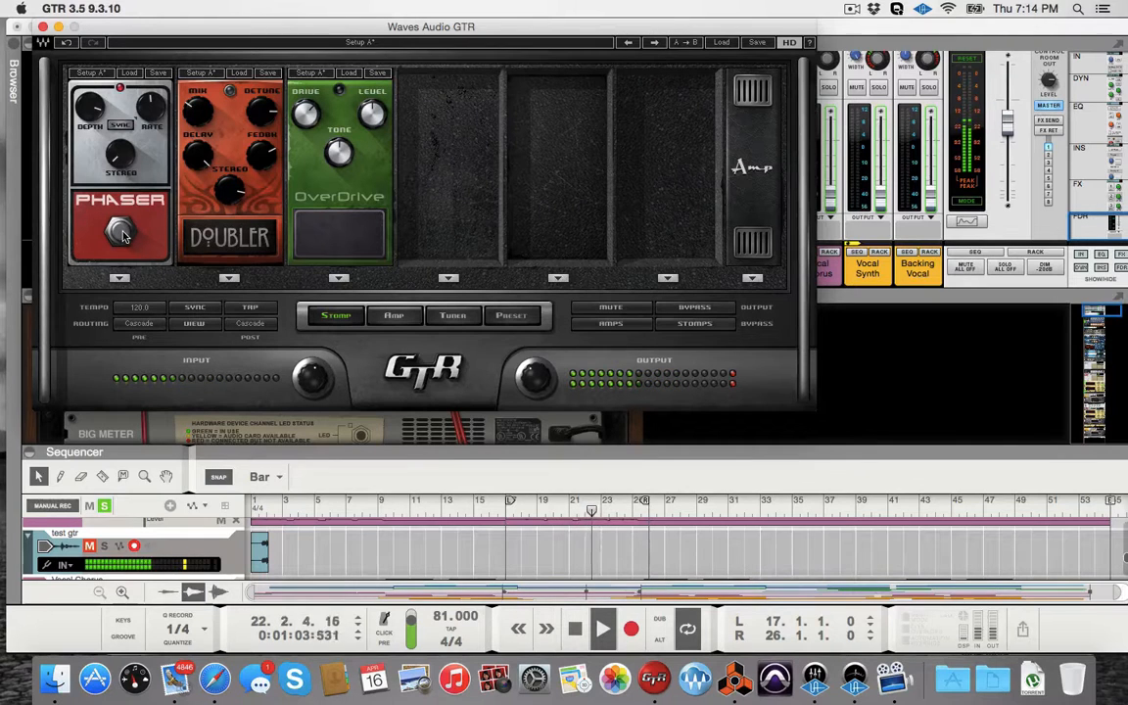
{"action": "left_click", "coordinate": [315, 248]}
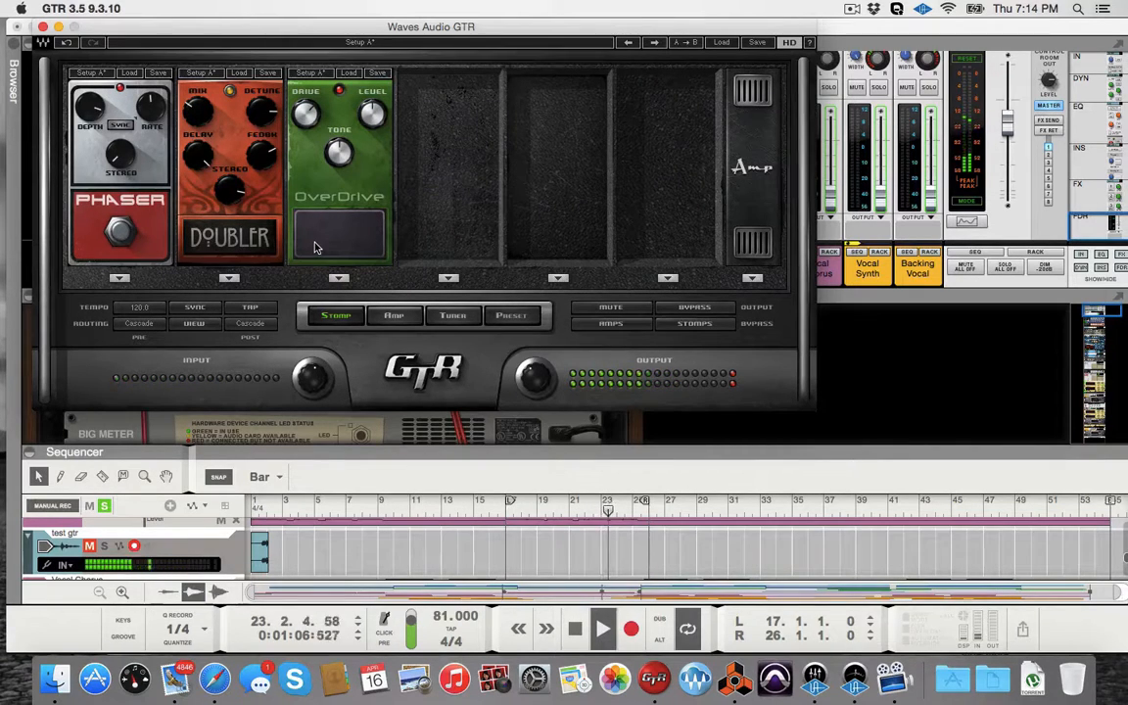
{"action": "left_click", "coordinate": [581, 629]}
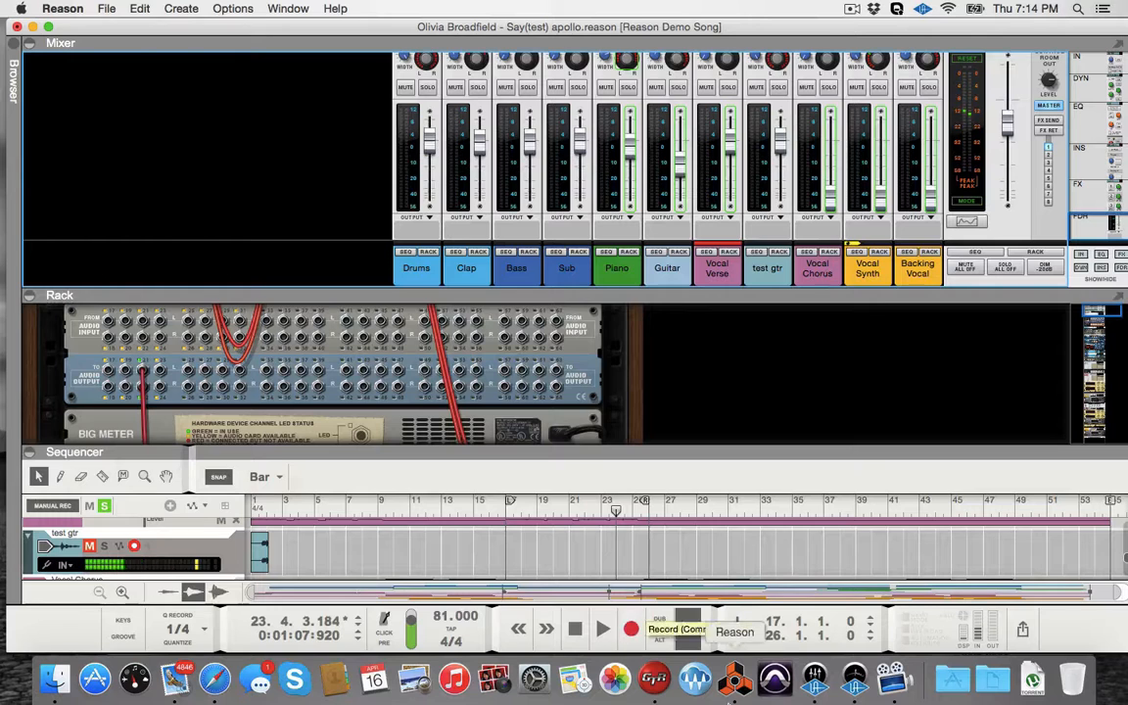
Review the device, input channel, output channel, sample rate and buffer size options in GTR's audio preferences, and close them.
{"action": "left_click", "coordinate": [654, 678]}
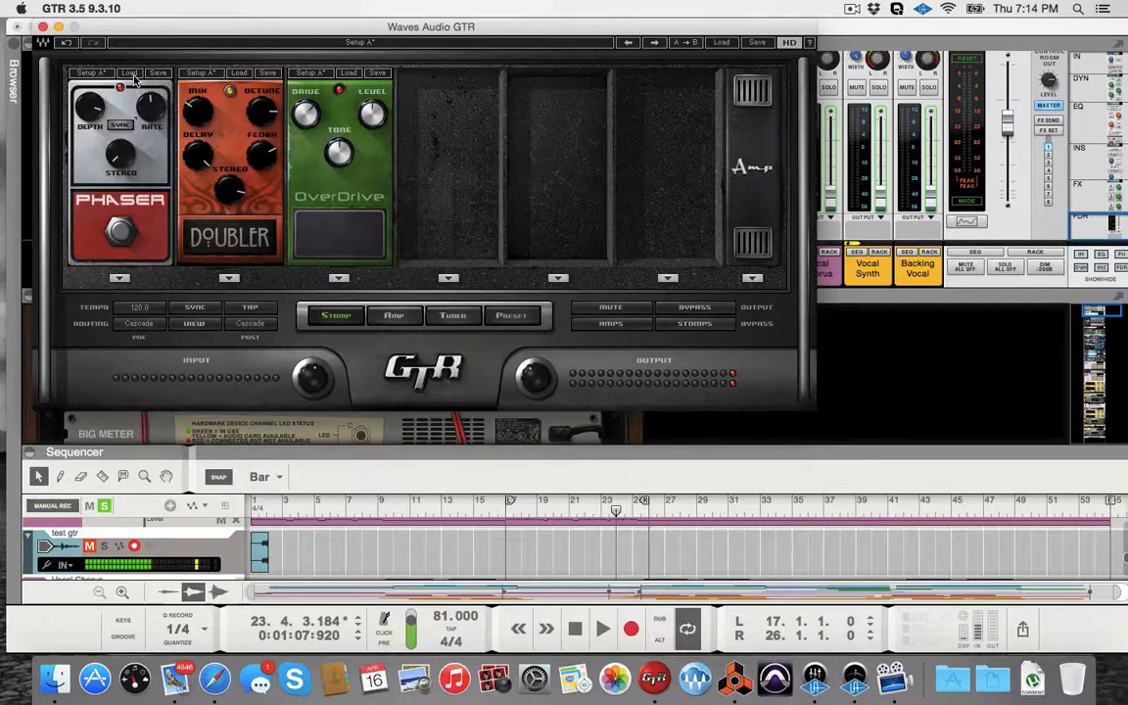
{"action": "left_click", "coordinate": [81, 9]}
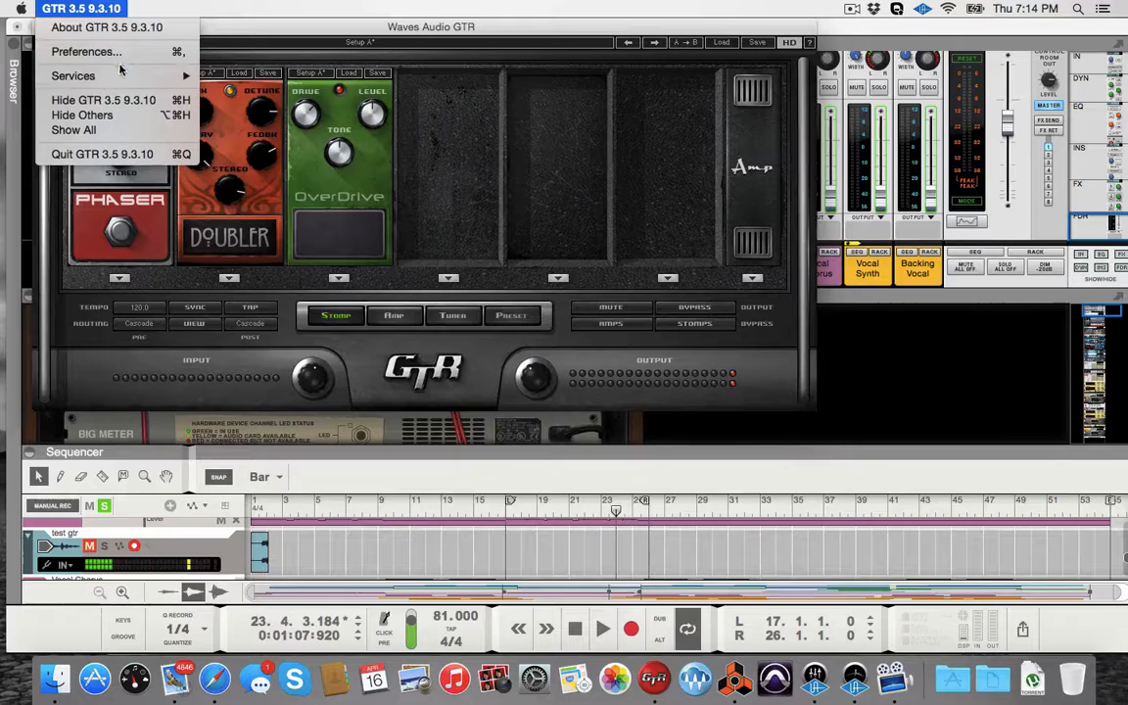
{"action": "mouse_move", "coordinate": [123, 76]}
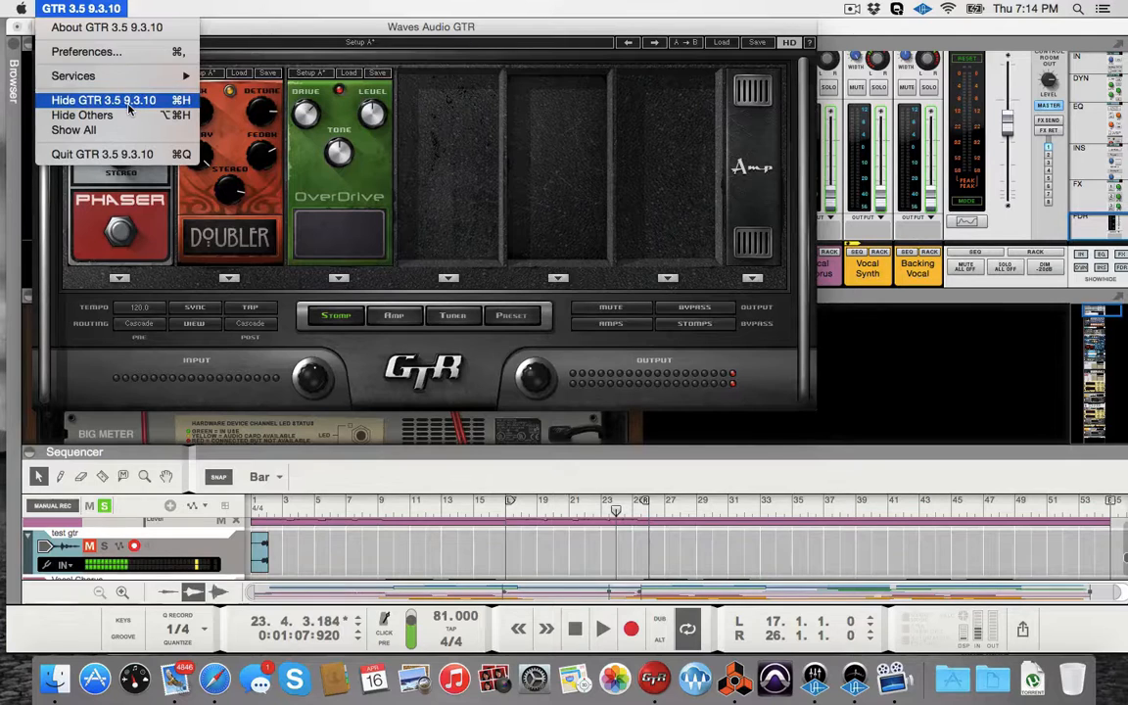
{"action": "left_click", "coordinate": [108, 50]}
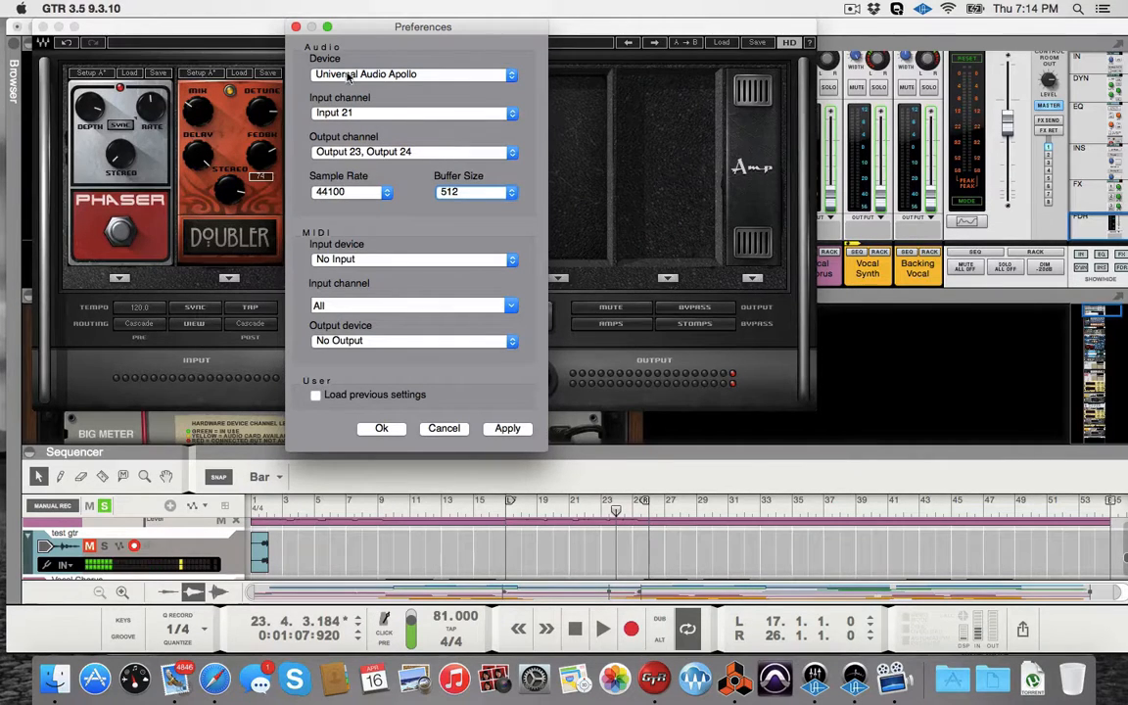
{"action": "left_click", "coordinate": [388, 155]}
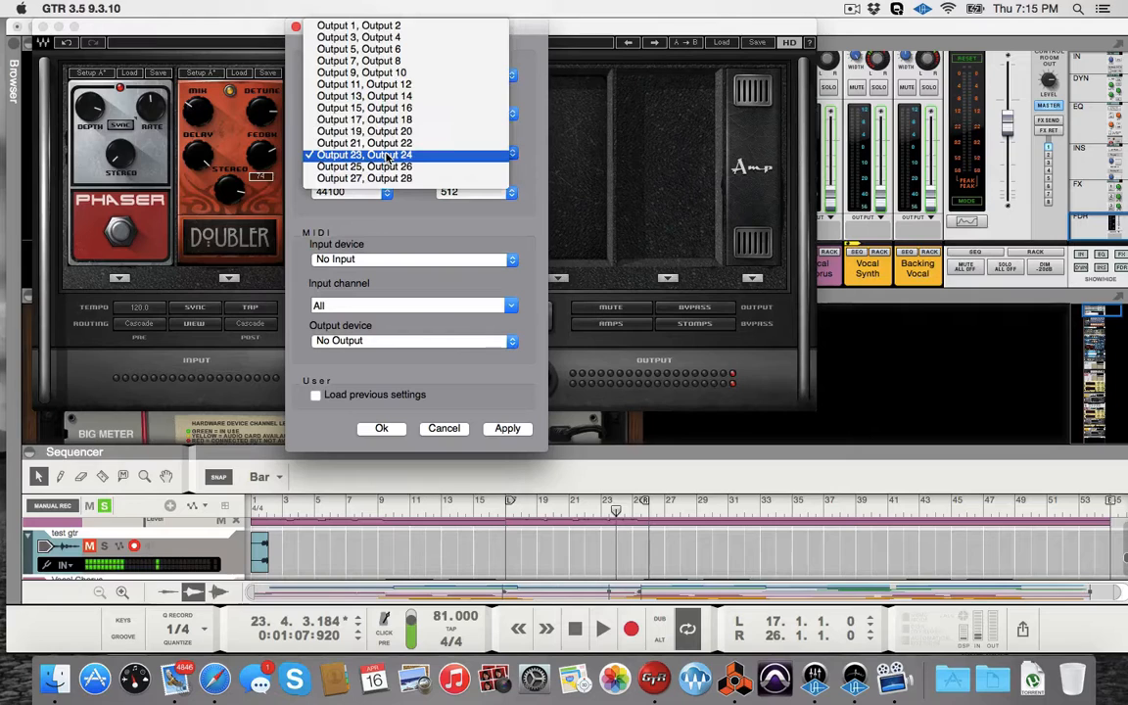
{"action": "left_click", "coordinate": [378, 205]}
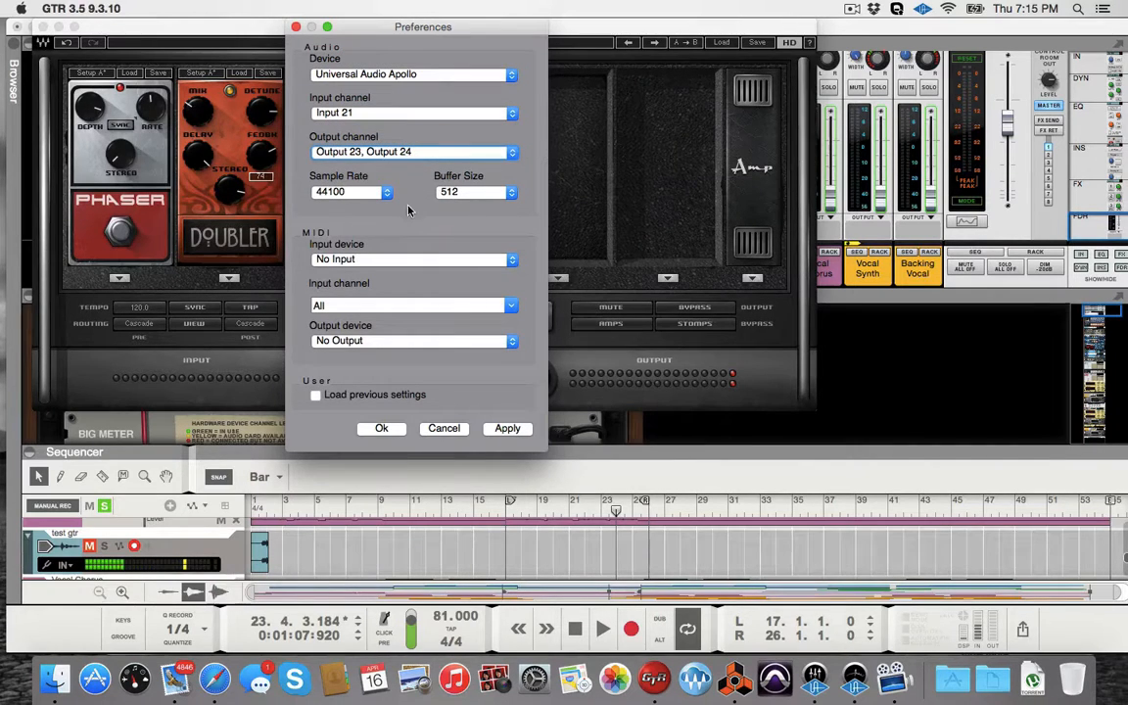
{"action": "left_click", "coordinate": [465, 193]}
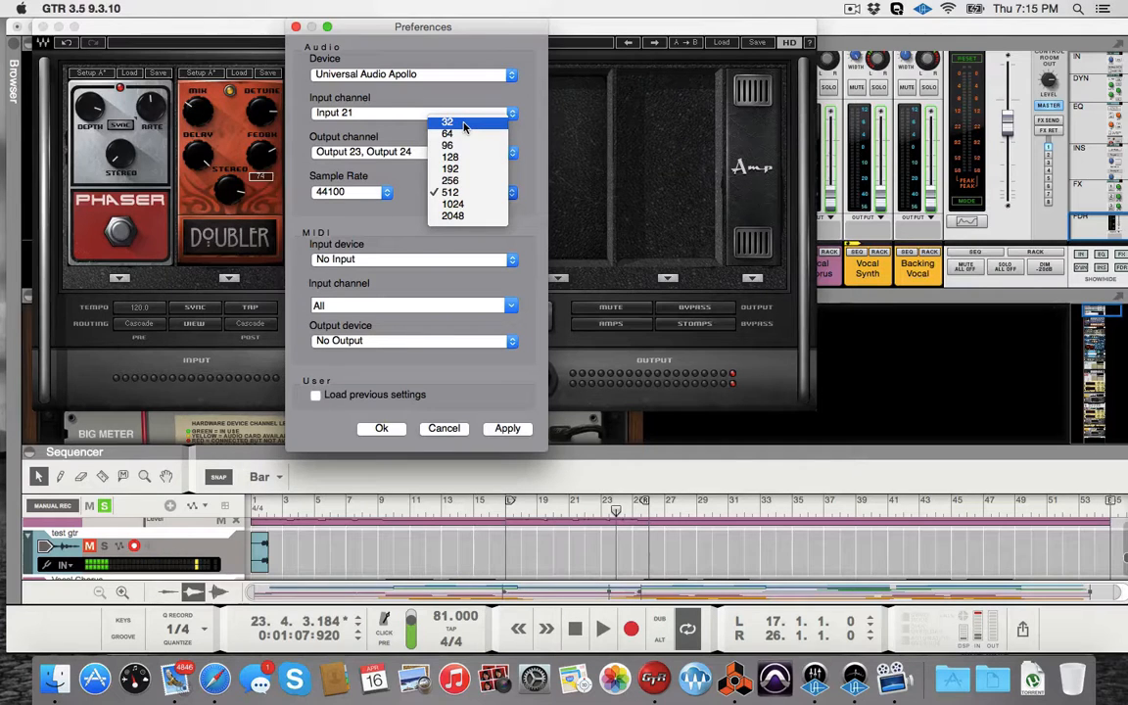
{"action": "left_click", "coordinate": [470, 240]}
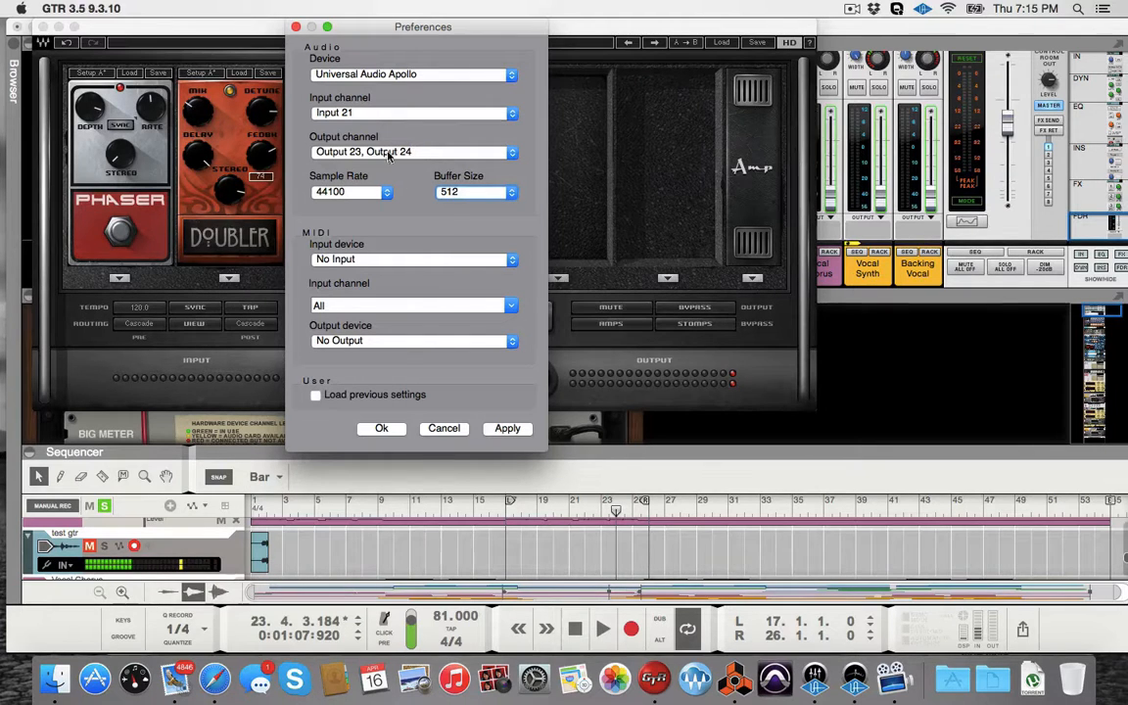
{"action": "left_click", "coordinate": [297, 28]}
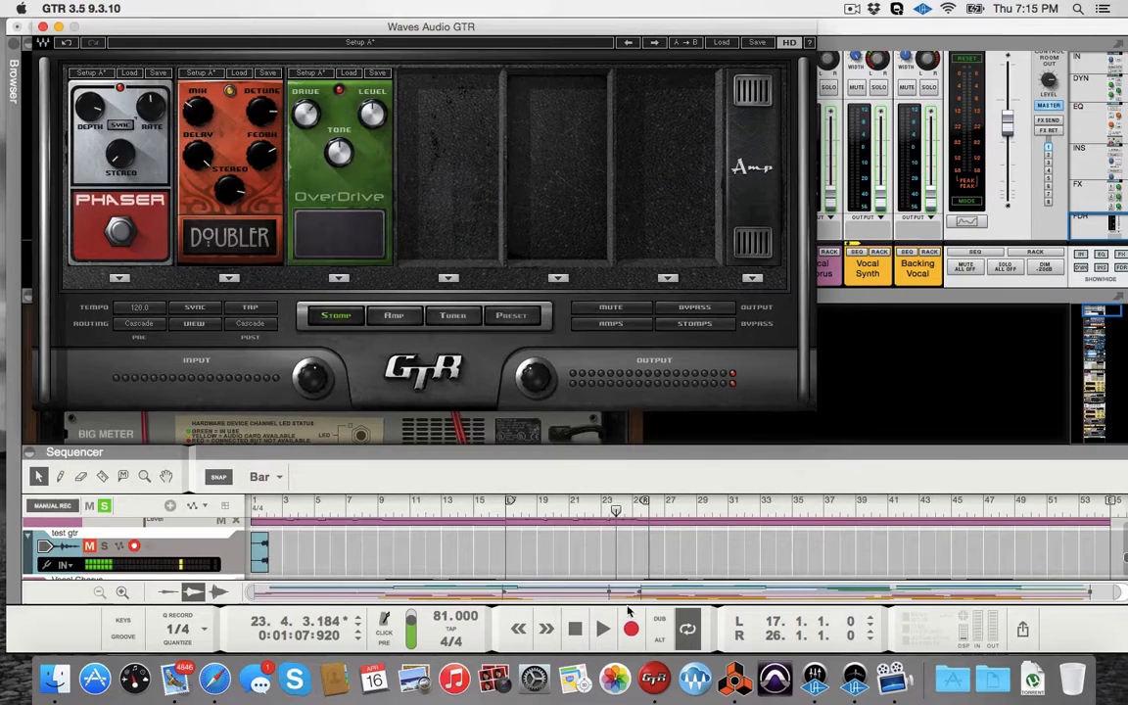
Return to Reason, play the song briefly around bar 24, stop it, and view the tracks above test gtr.
{"action": "left_click", "coordinate": [708, 491]}
{"action": "left_click", "coordinate": [601, 642]}
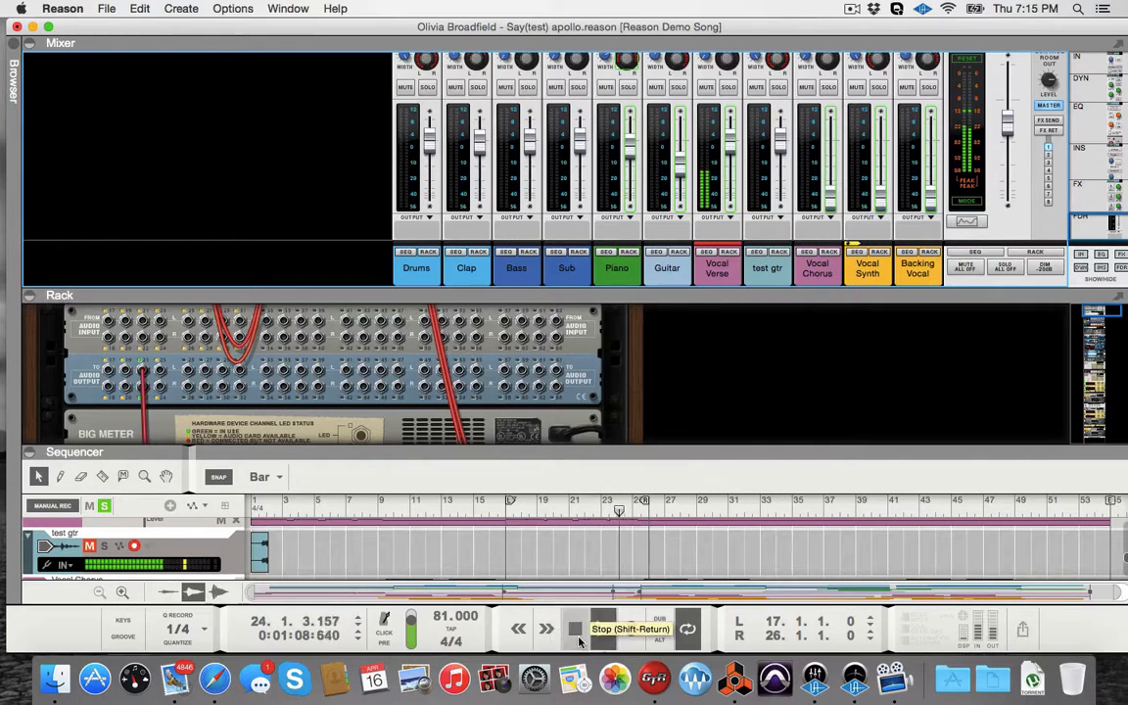
{"action": "left_click", "coordinate": [578, 638]}
{"action": "scroll", "coordinate": [106, 531], "scroll_direction": "up", "scroll_amount": 5}
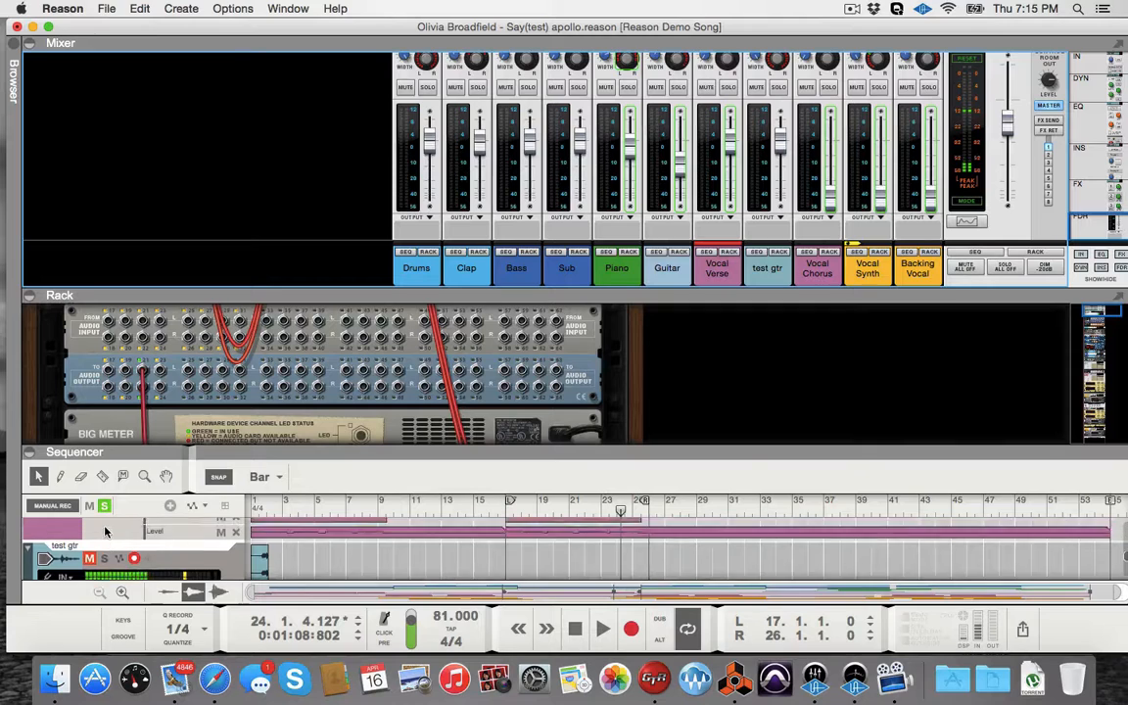
Check the test gtr track's input in the sequencer, switch to Console, and mute the first input channel.
{"action": "scroll", "coordinate": [106, 531], "scroll_direction": "down", "scroll_amount": 5}
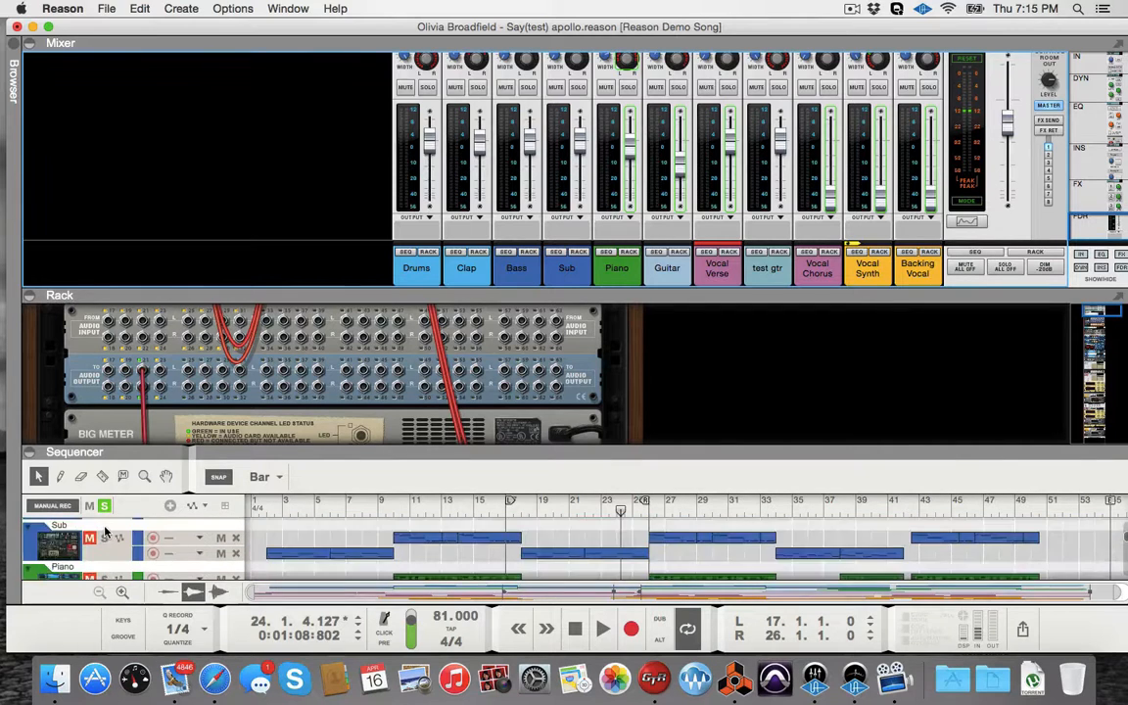
{"action": "scroll", "coordinate": [106, 530], "scroll_direction": "down", "scroll_amount": 2}
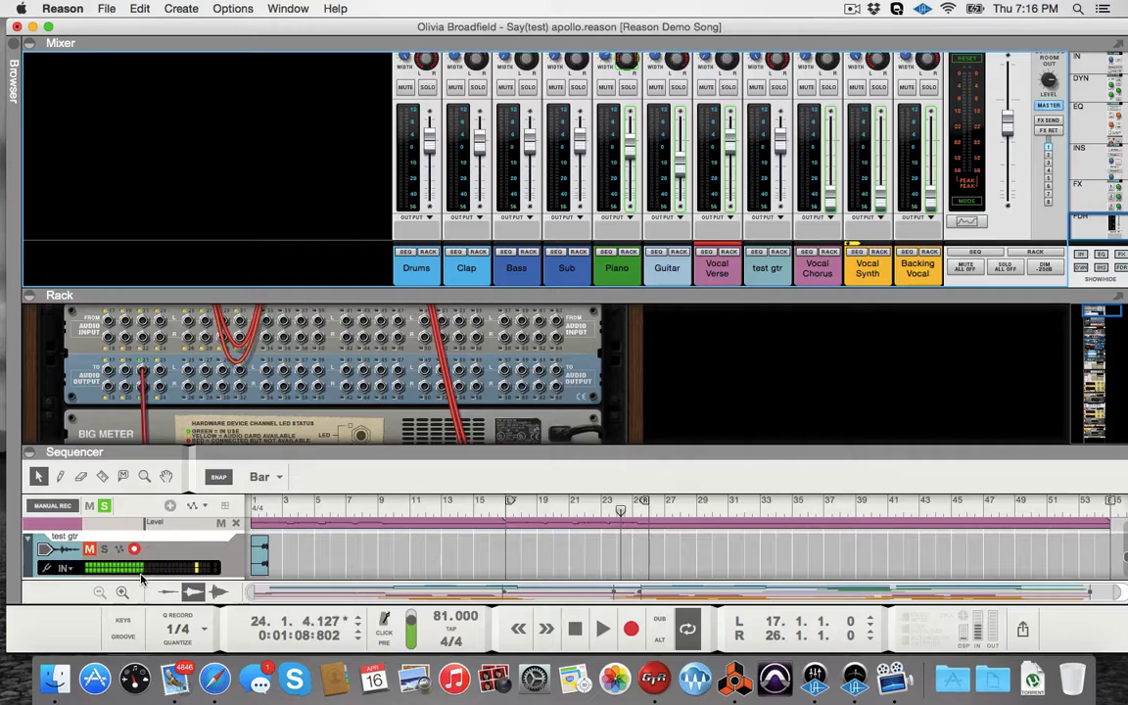
{"action": "left_click", "coordinate": [821, 675]}
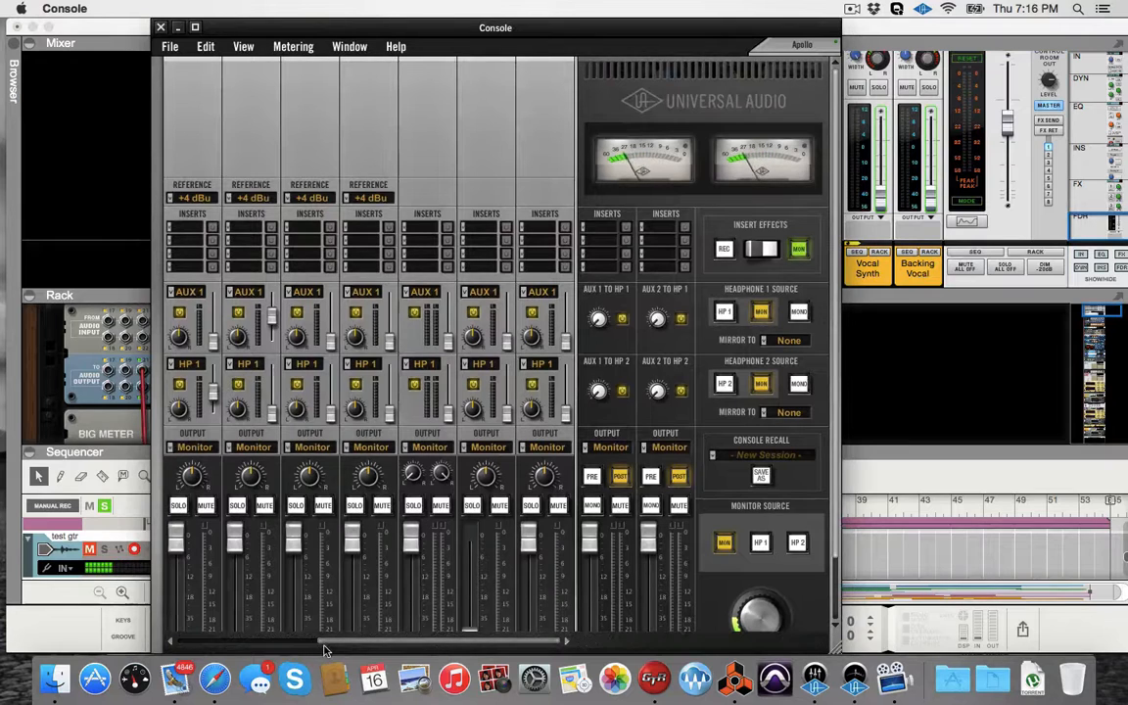
{"action": "left_click_drag", "start_coordinate": [326, 649], "coordinate": [176, 646]}
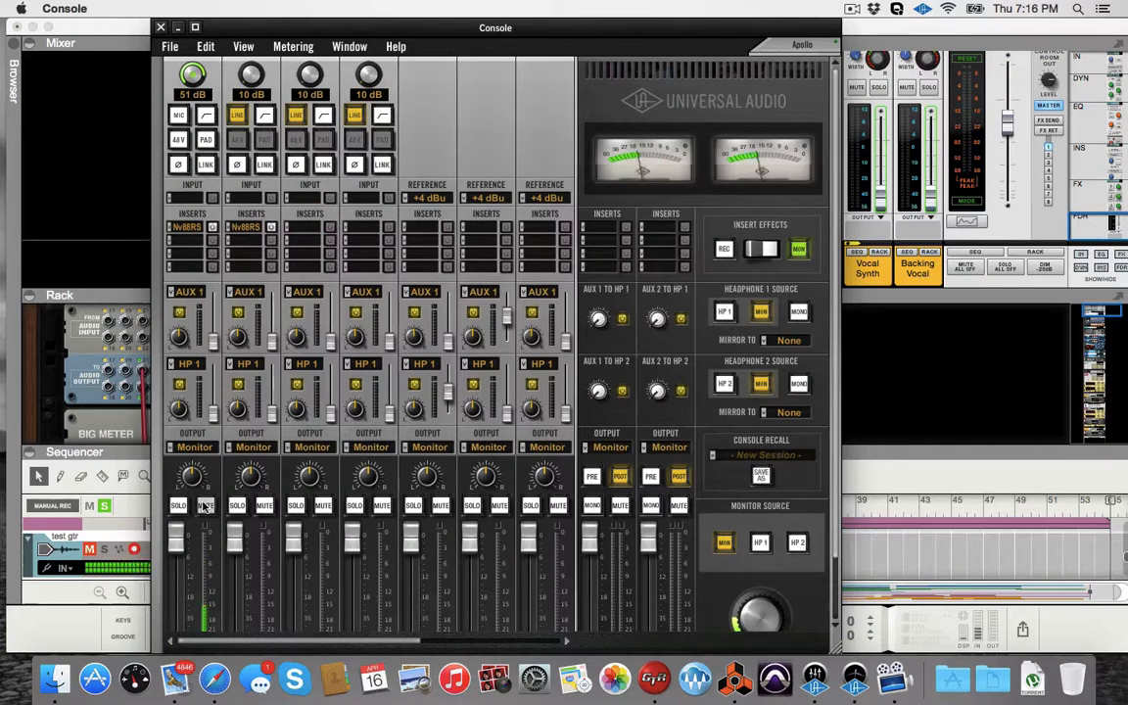
{"action": "left_click", "coordinate": [205, 506]}
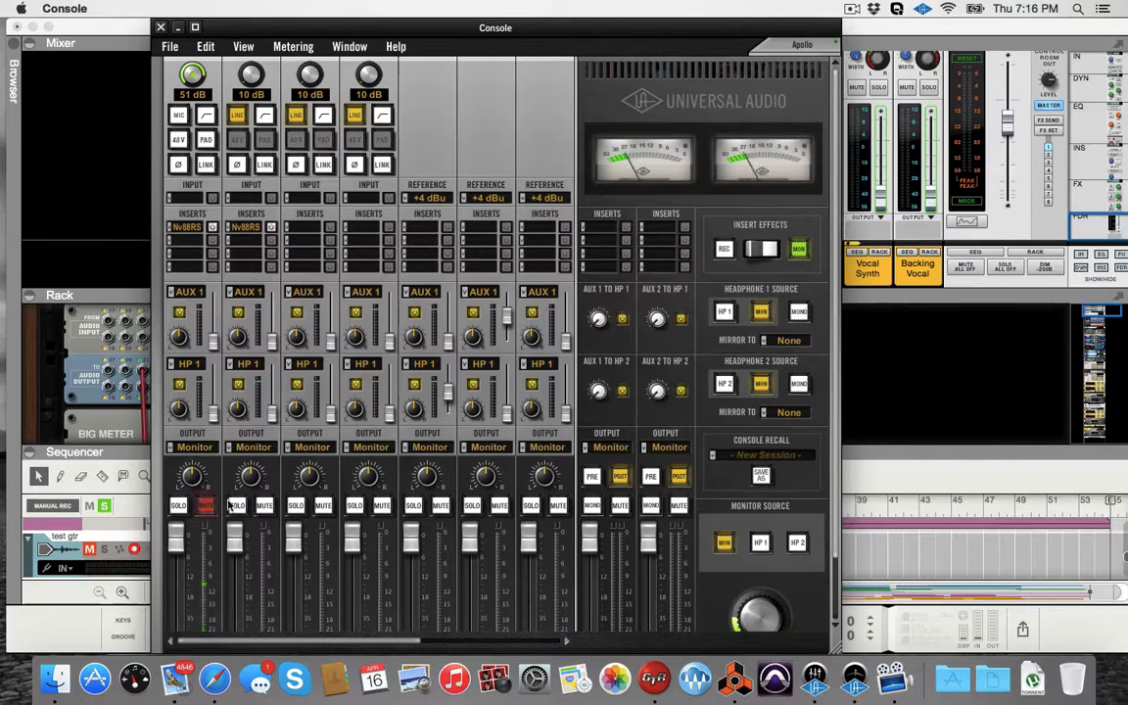
Return to Reason, play the song from bar 16, and start recording on the test gtr track.
{"action": "left_click", "coordinate": [943, 298]}
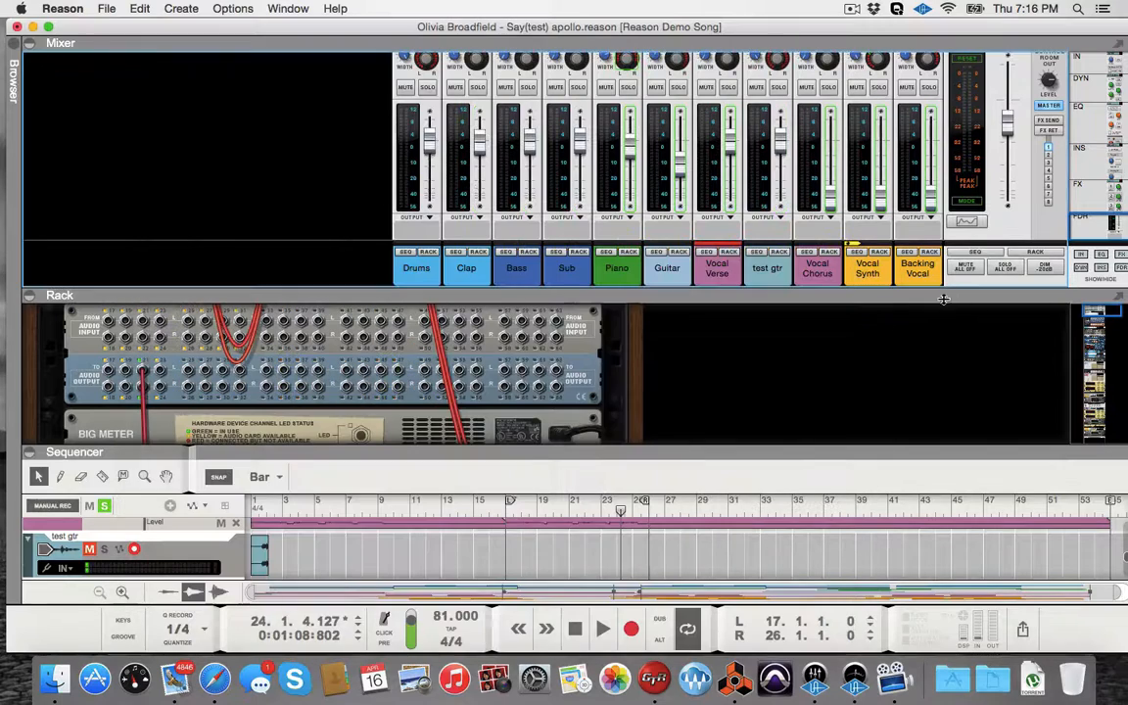
{"action": "key", "text": "space"}
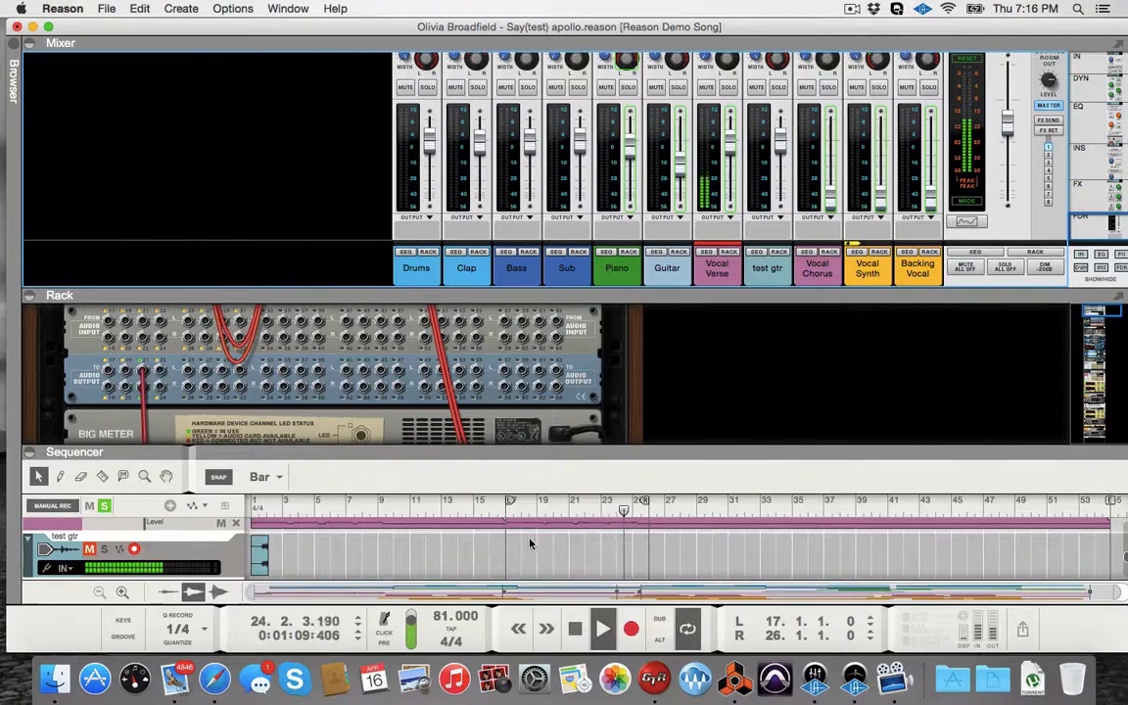
{"action": "left_click", "coordinate": [505, 514]}
{"action": "left_click", "coordinate": [488, 510]}
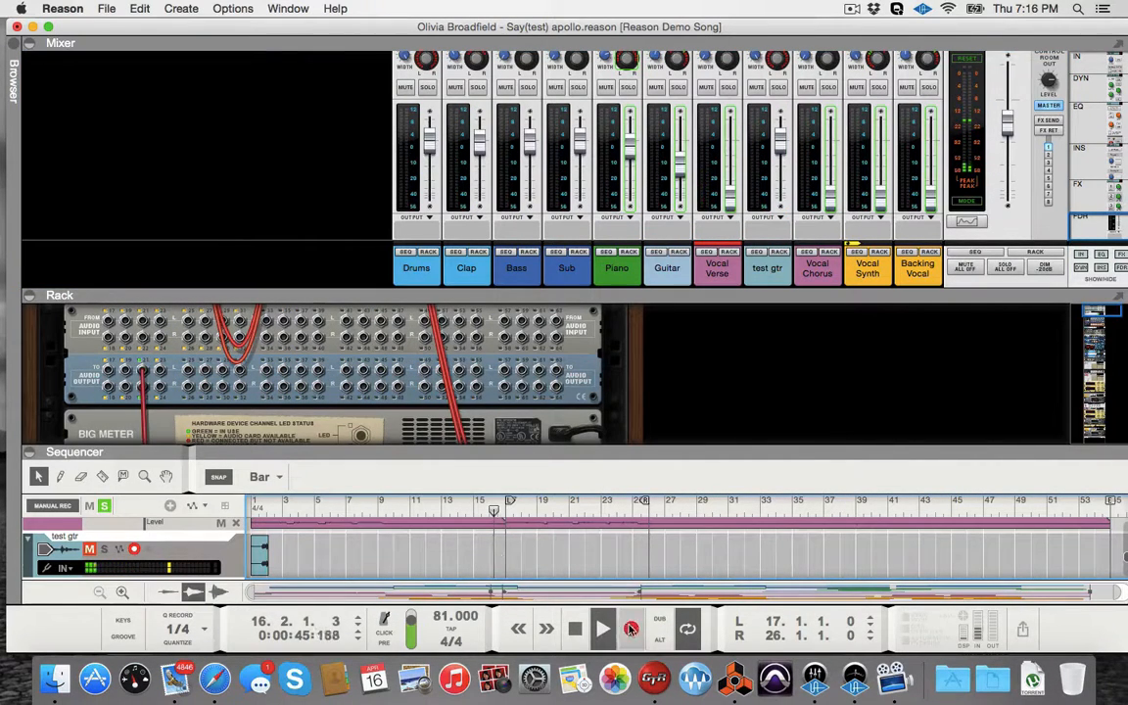
{"action": "left_click", "coordinate": [632, 628]}
In Console, mute the stereo-linked channel, and briefly mute and unmute the two channels after it while recording continues.
{"action": "left_click", "coordinate": [814, 677]}
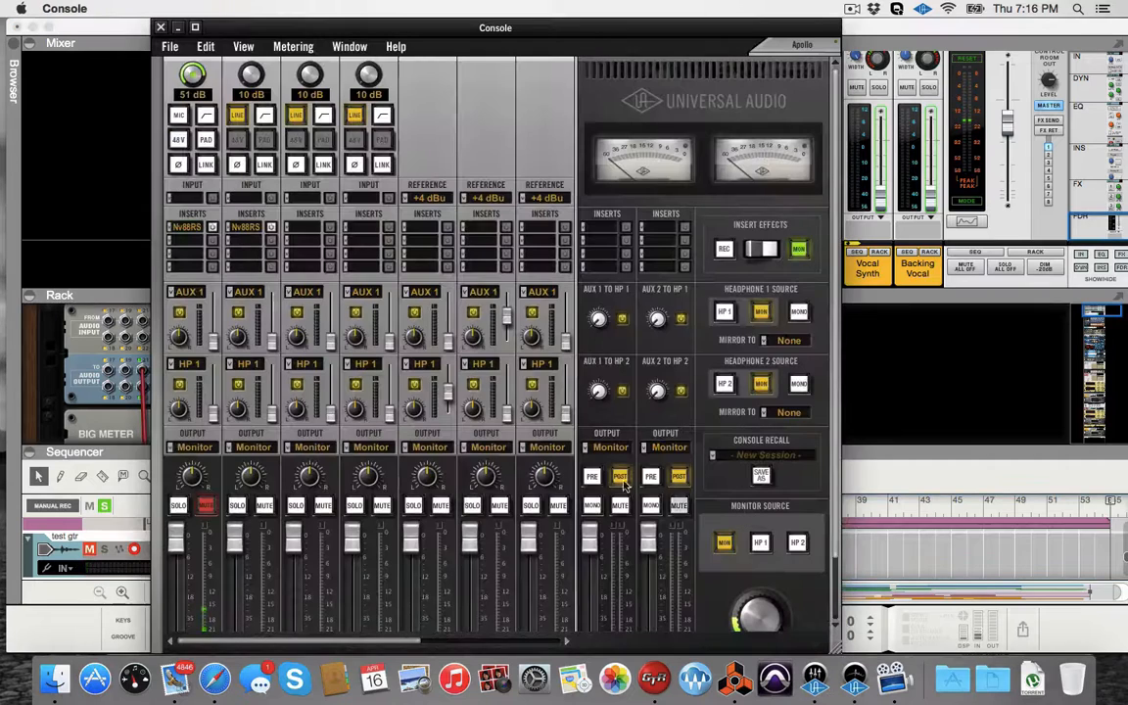
{"action": "left_click_drag", "start_coordinate": [415, 641], "coordinate": [558, 643]}
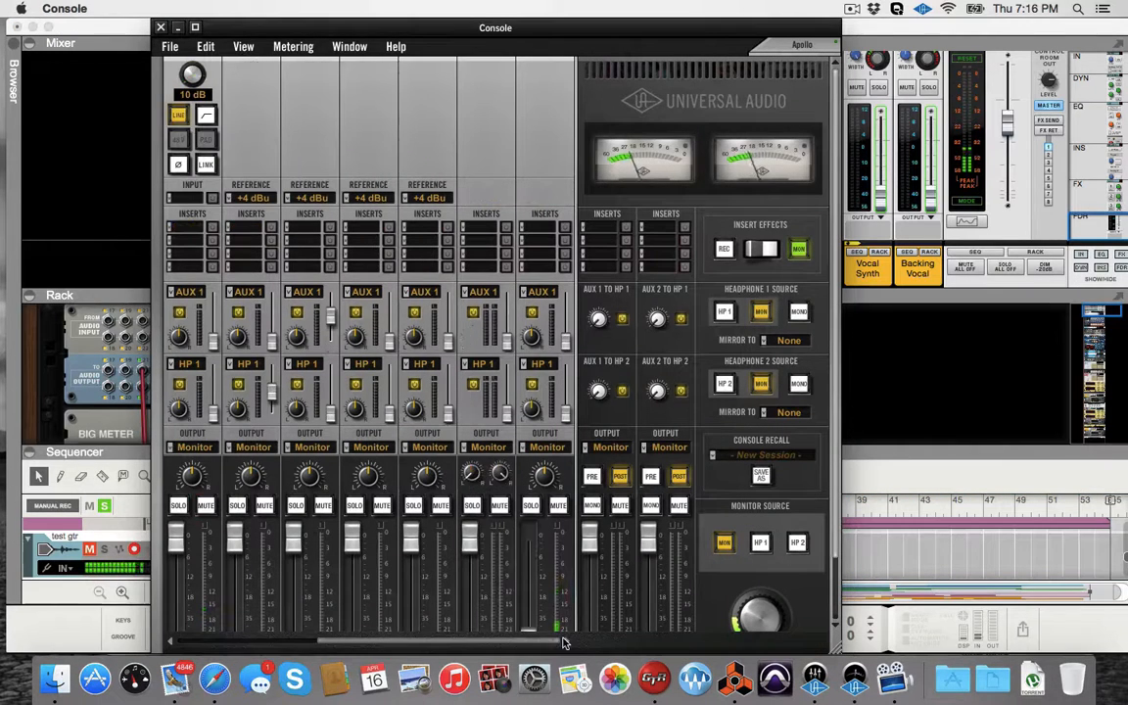
{"action": "left_click", "coordinate": [442, 506]}
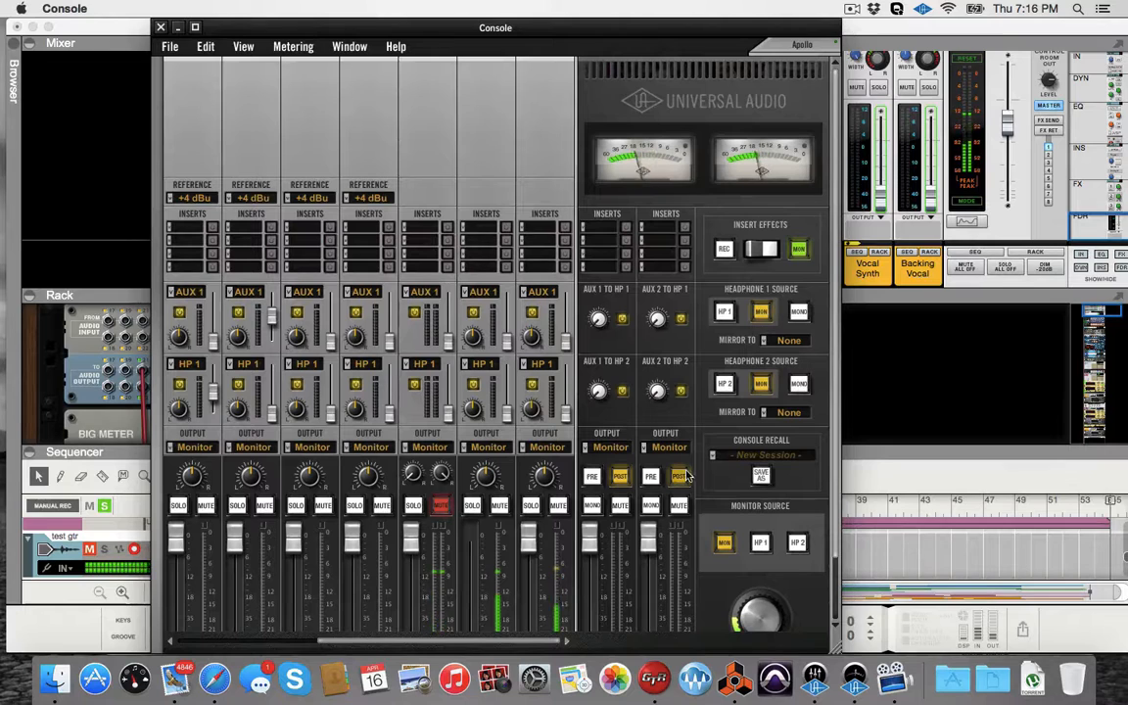
{"action": "left_click", "coordinate": [558, 507]}
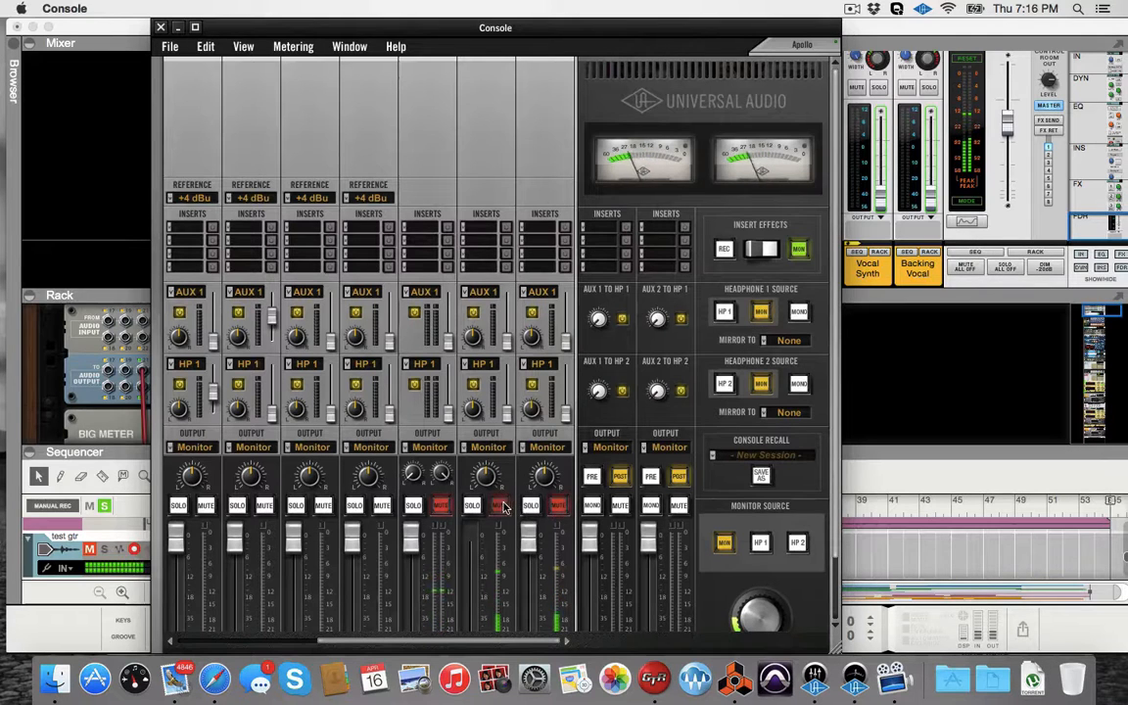
{"action": "left_click", "coordinate": [556, 507]}
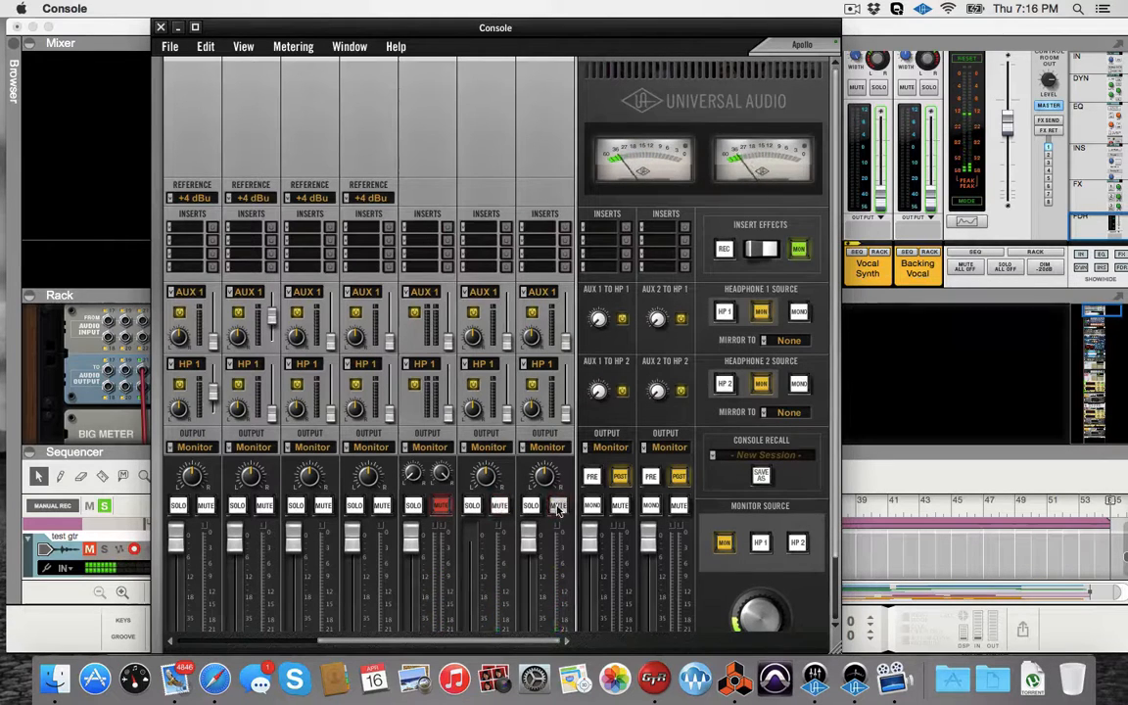
During recording, check the new test gtr clip in Reason and the pedals and level meters in GTR.
{"action": "left_click", "coordinate": [933, 479]}
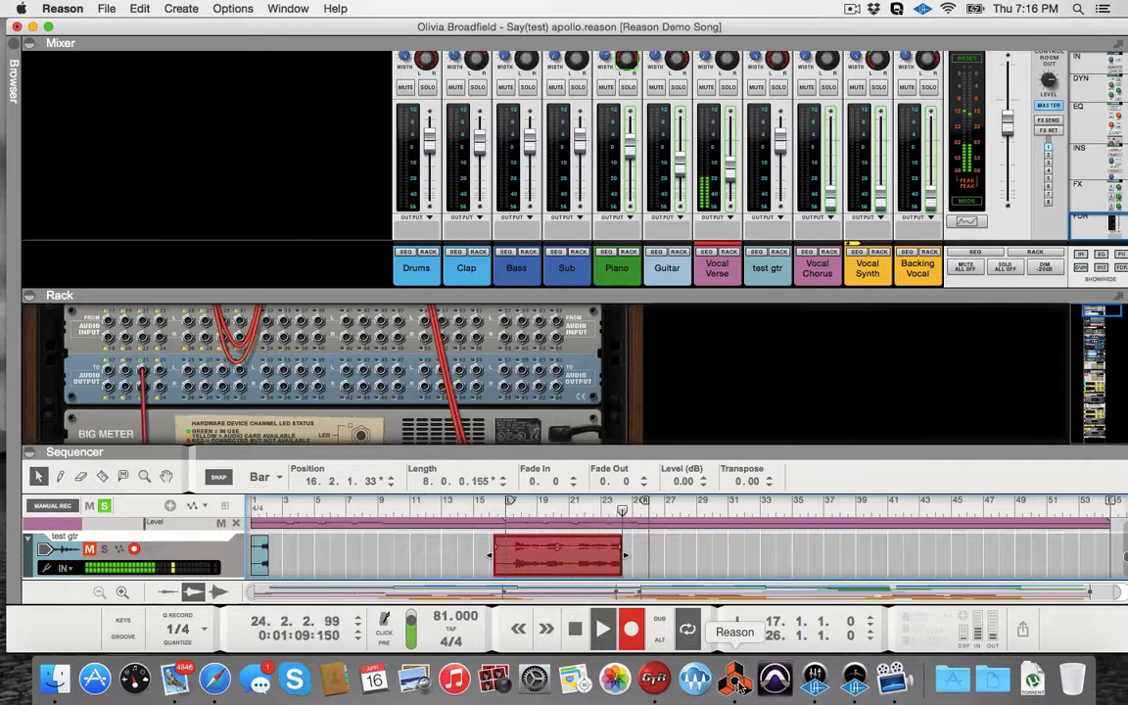
{"action": "left_click", "coordinate": [654, 678]}
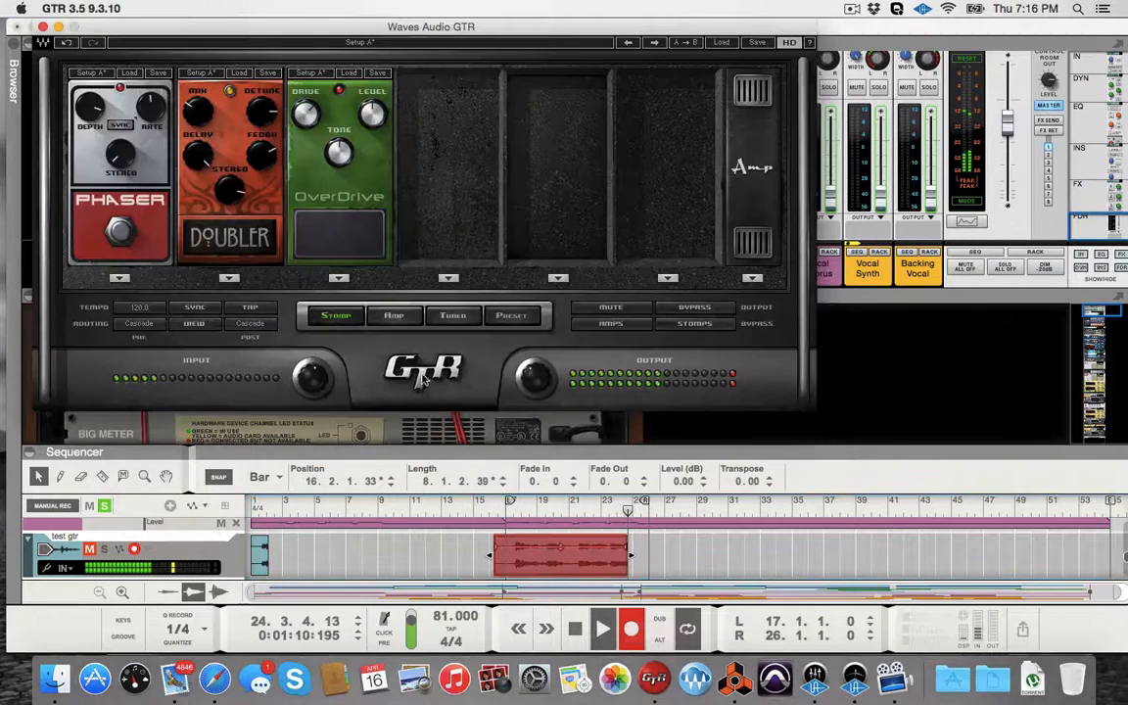
{"action": "left_click", "coordinate": [325, 257]}
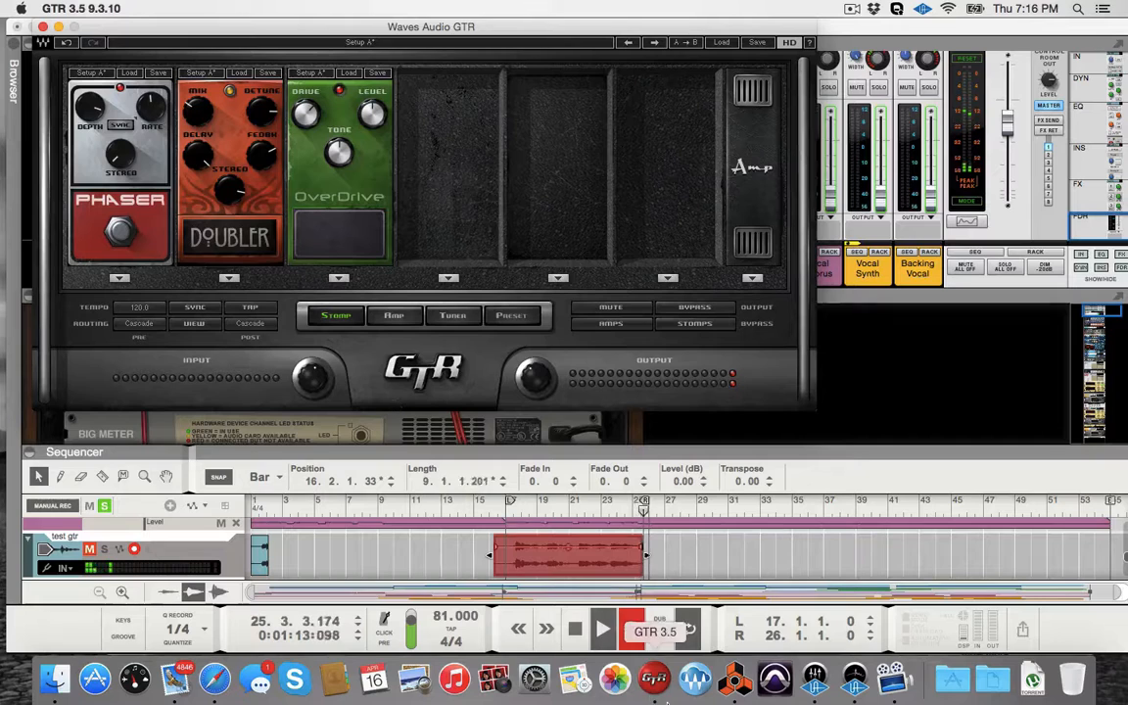
Stop recording in Reason, and unmute the first input channel in Console.
{"action": "left_click", "coordinate": [575, 630]}
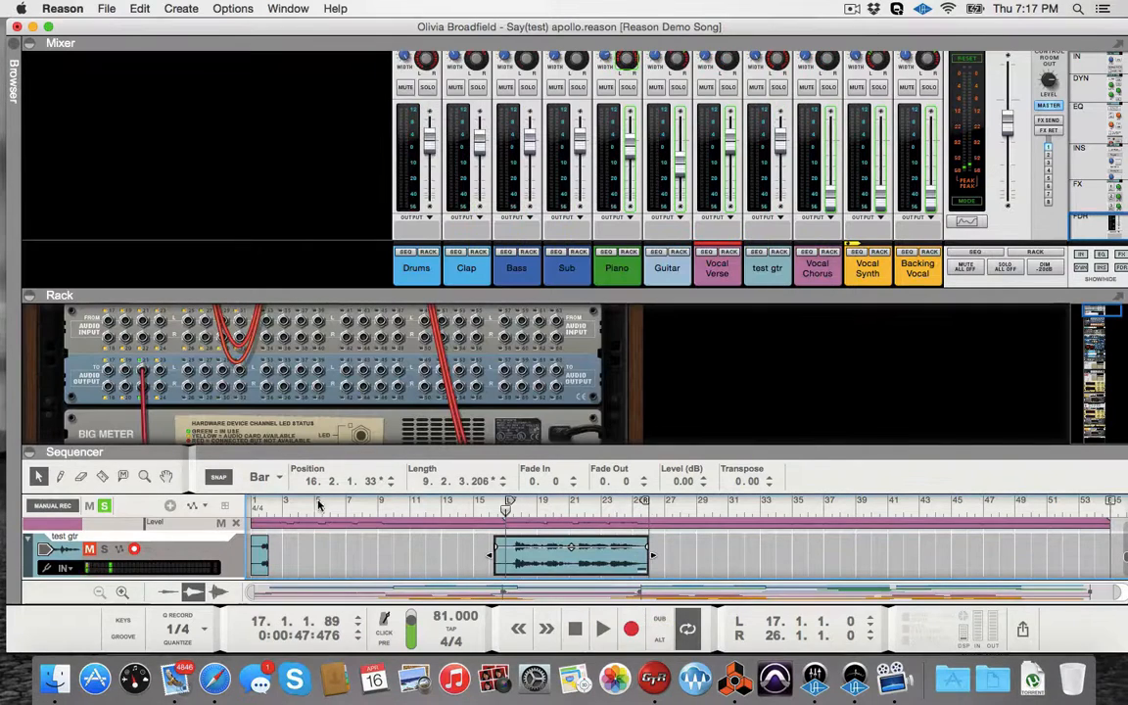
{"action": "left_click", "coordinate": [814, 678]}
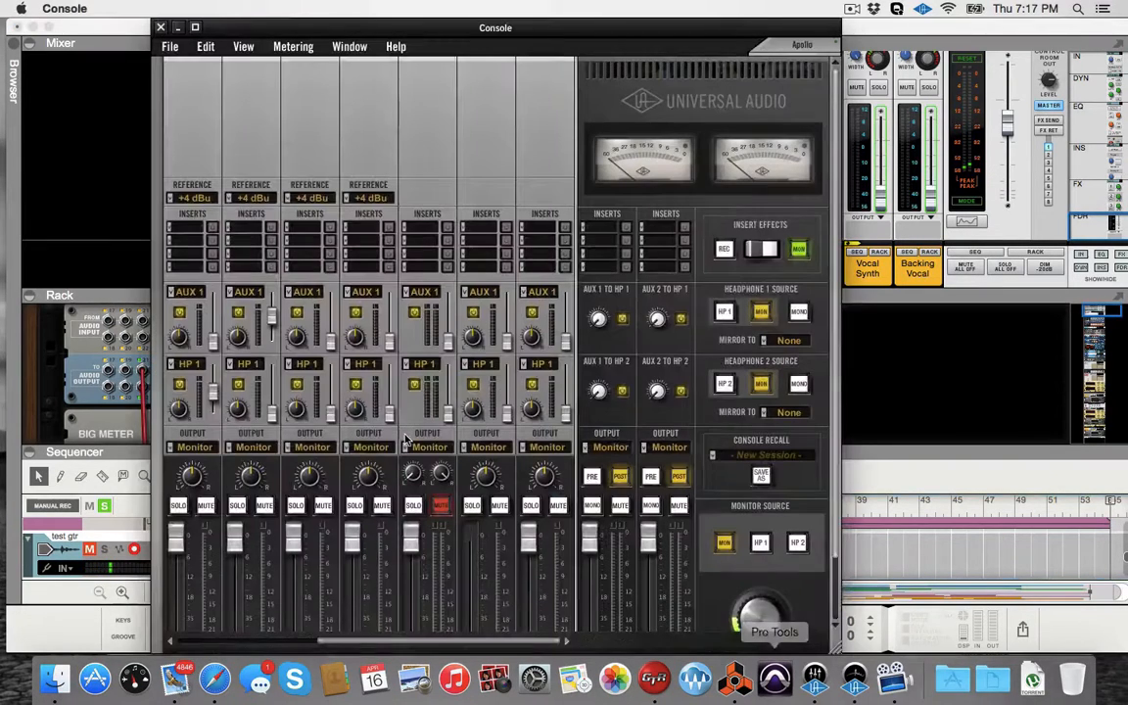
{"action": "left_click", "coordinate": [207, 504]}
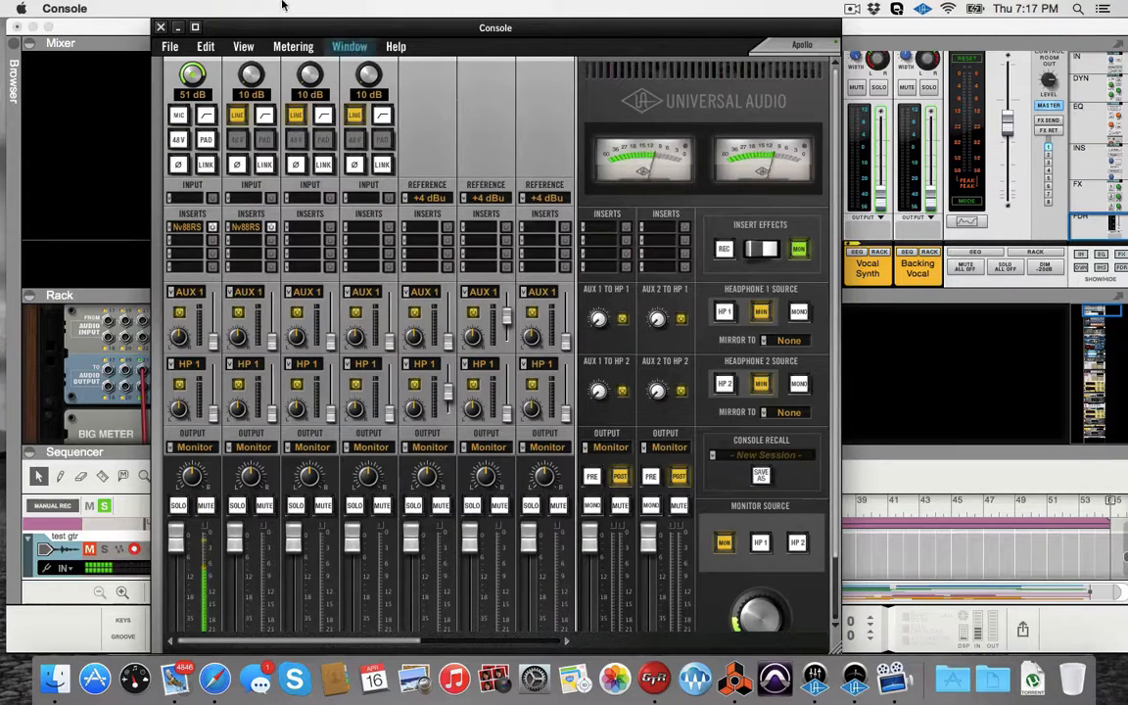
Return to Reason, solo the test gtr track, and play its new recording from bar 15.
{"action": "left_click", "coordinate": [735, 677]}
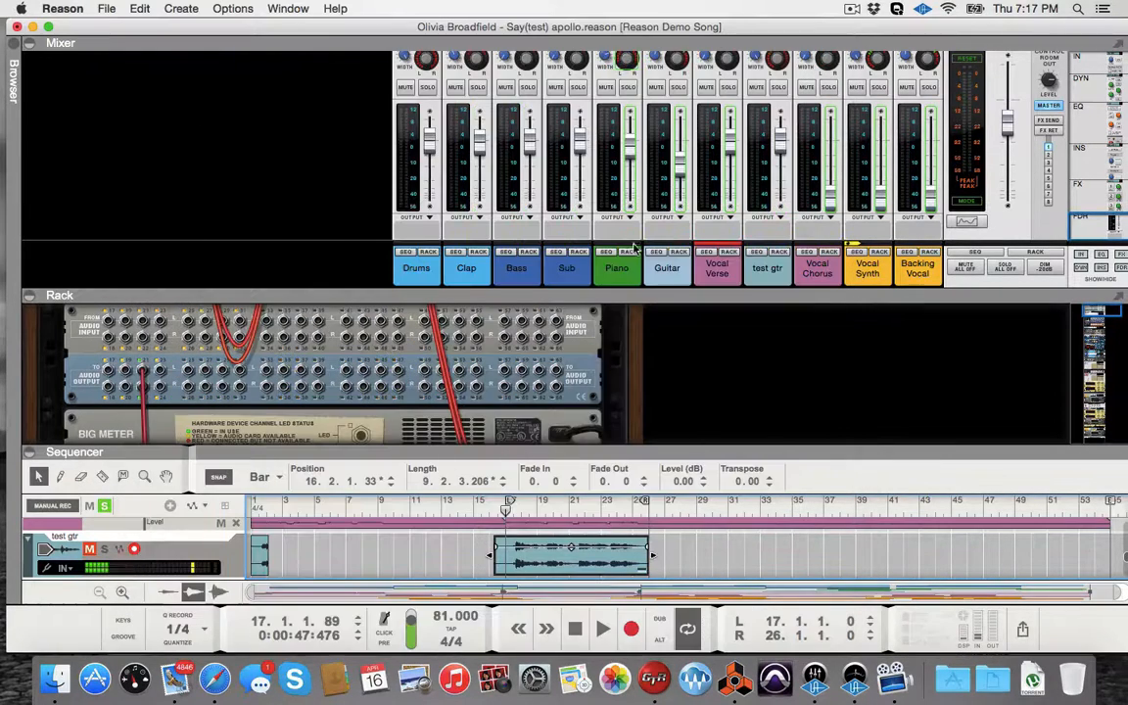
{"action": "left_click", "coordinate": [477, 510]}
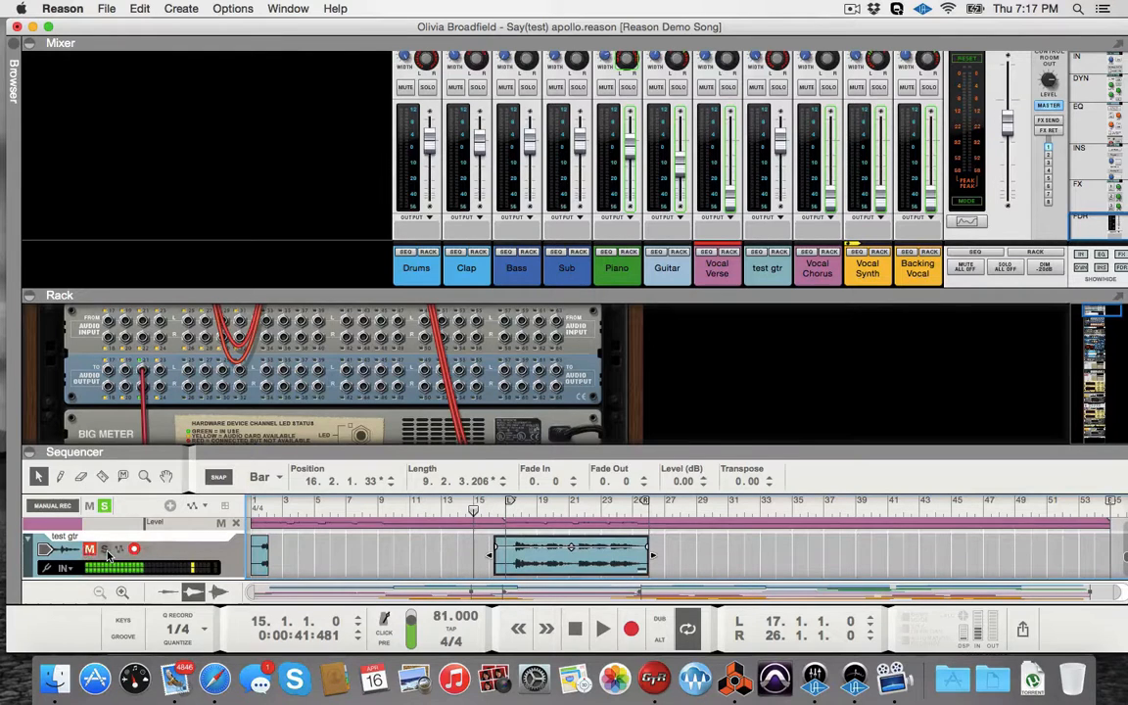
{"action": "left_click", "coordinate": [105, 550]}
{"action": "scroll", "coordinate": [105, 555], "scroll_direction": "up", "scroll_amount": 1}
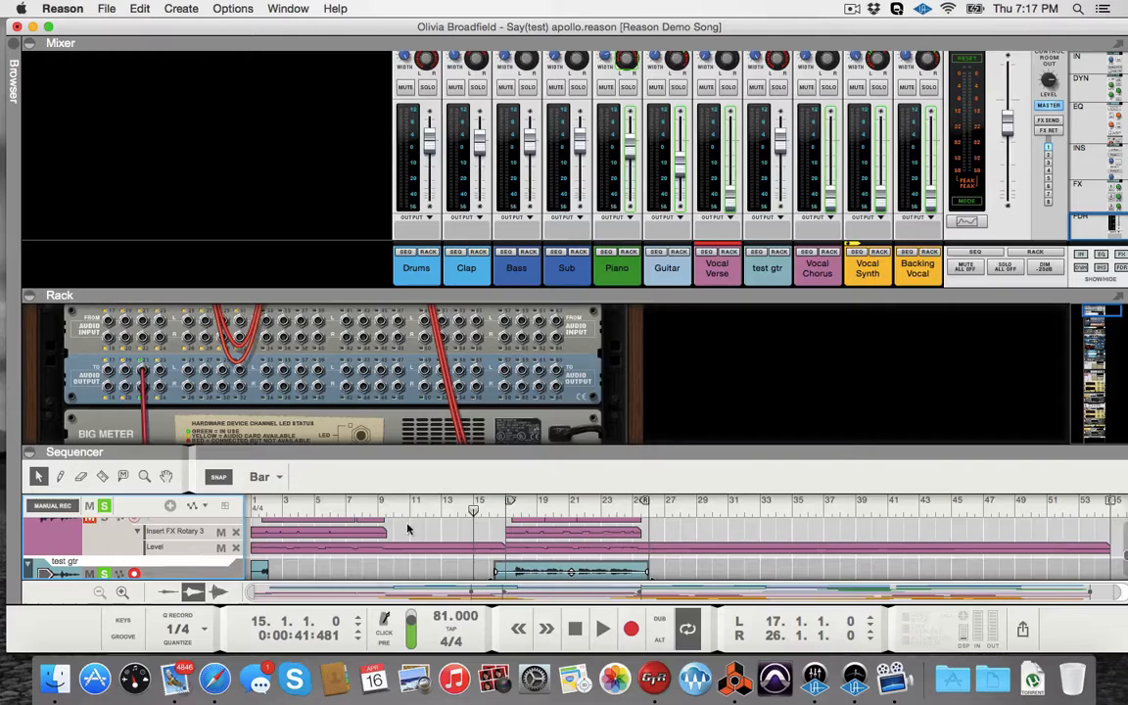
{"action": "key", "text": "space"}
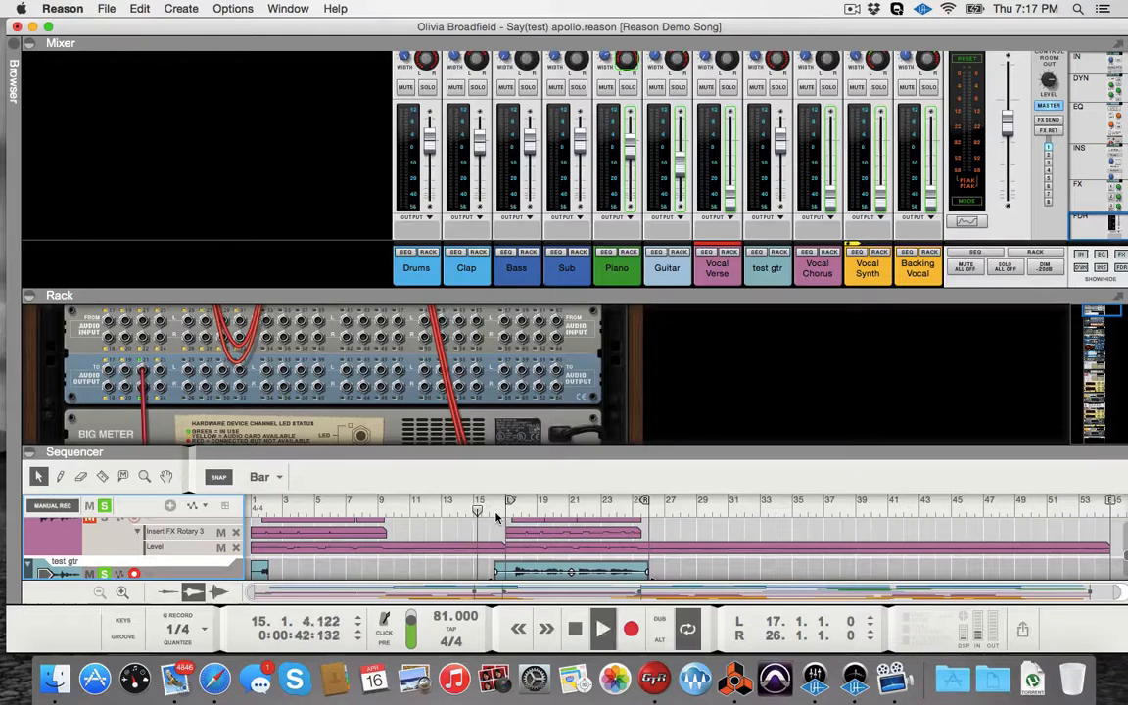
{"action": "scroll", "coordinate": [257, 537], "scroll_direction": "up", "scroll_amount": 1}
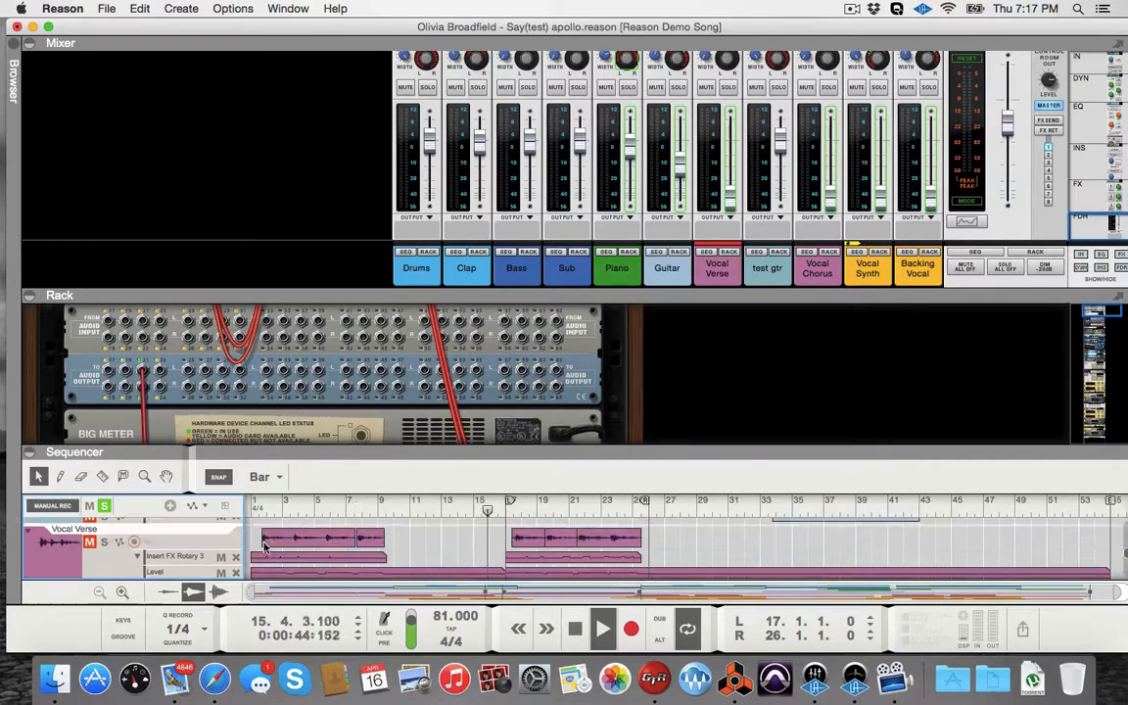
{"action": "scroll", "coordinate": [195, 538], "scroll_direction": "down", "scroll_amount": 2}
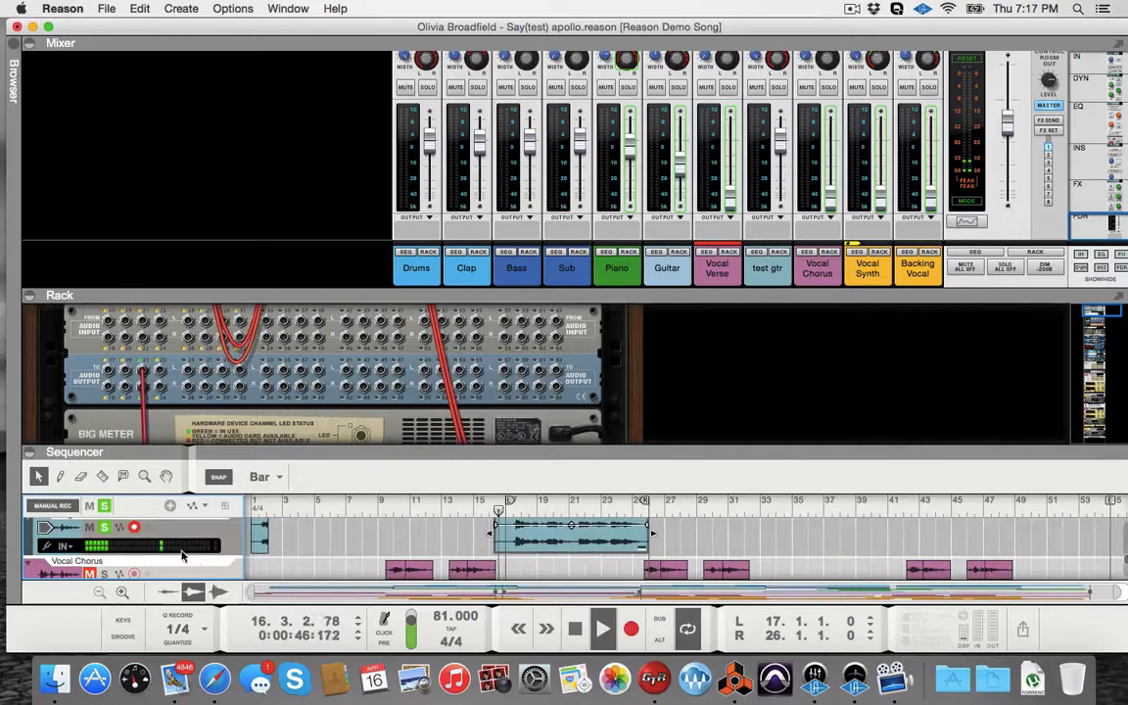
Toggle test gtr's solo during playback to compare it alone and in the full mix, leave solo off, and stop the song.
{"action": "left_click", "coordinate": [105, 528]}
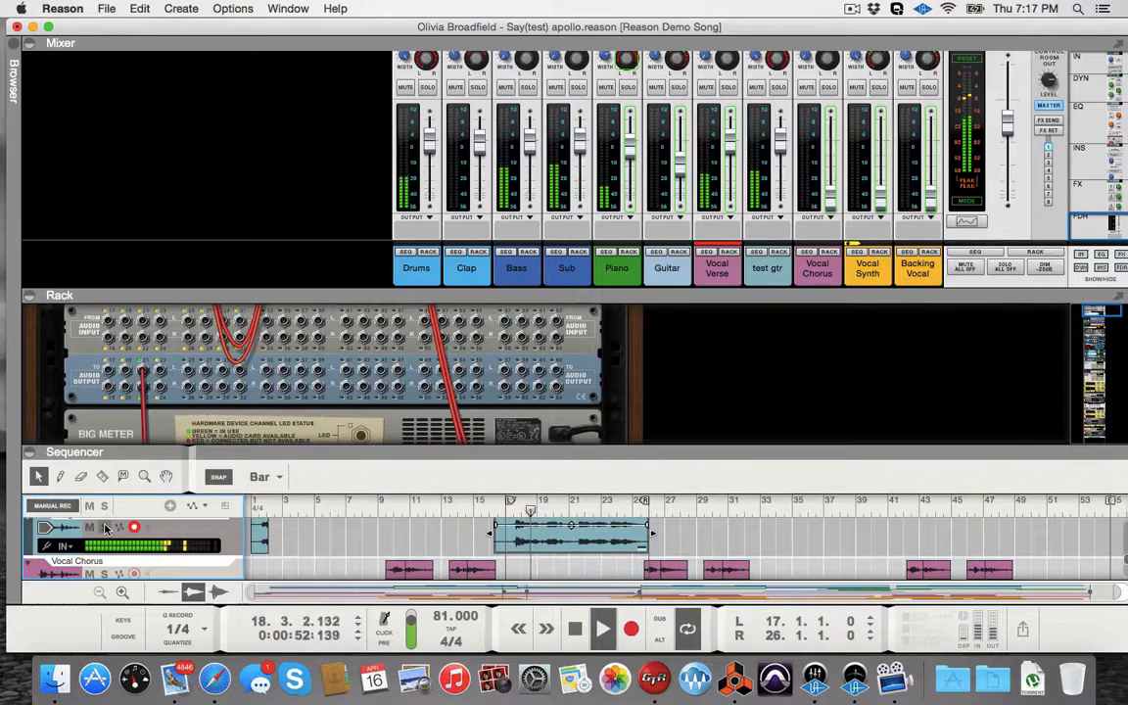
{"action": "left_click", "coordinate": [104, 528]}
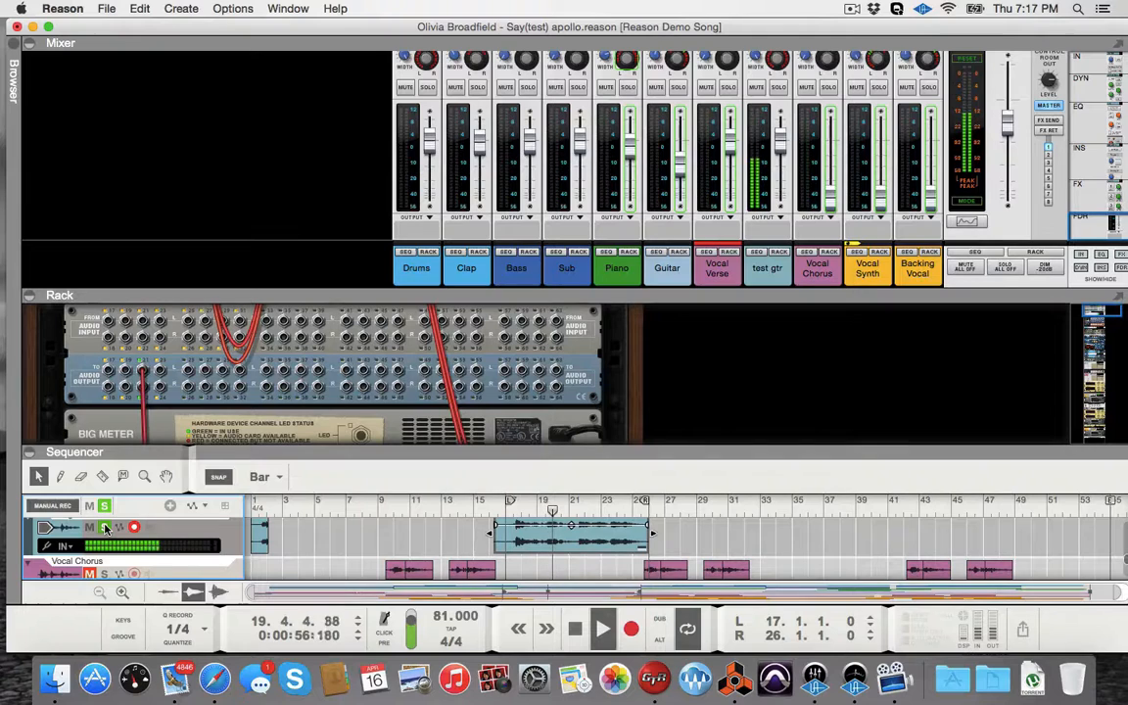
{"action": "left_click", "coordinate": [105, 527]}
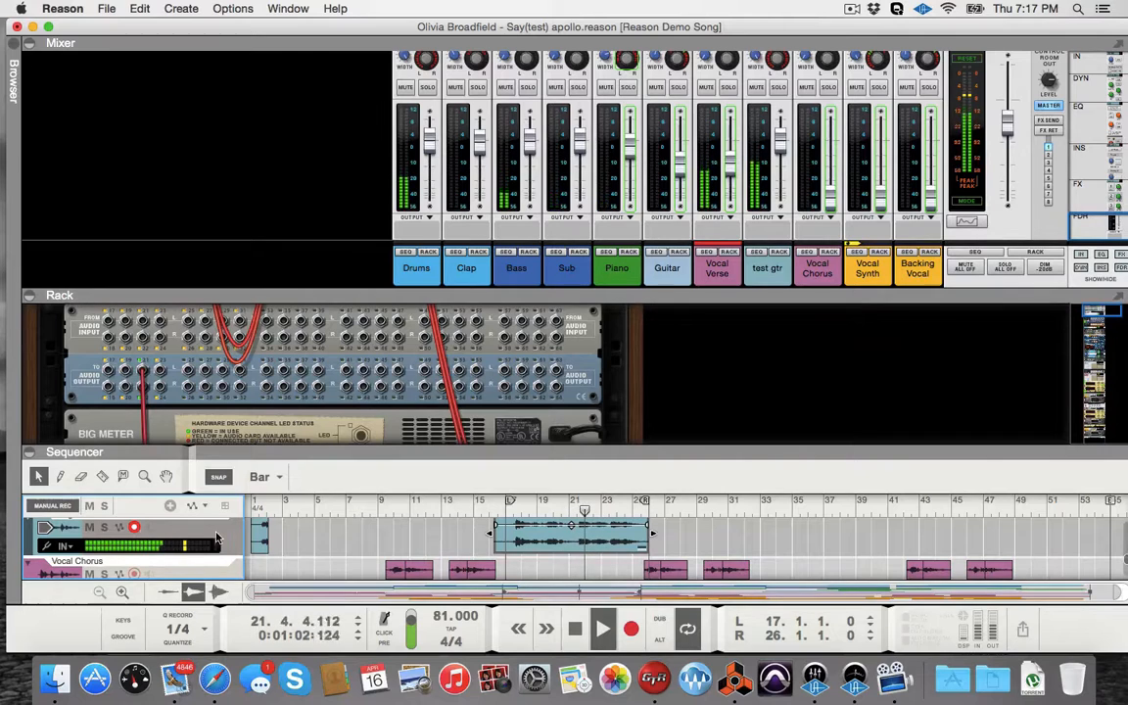
{"action": "left_click", "coordinate": [103, 527]}
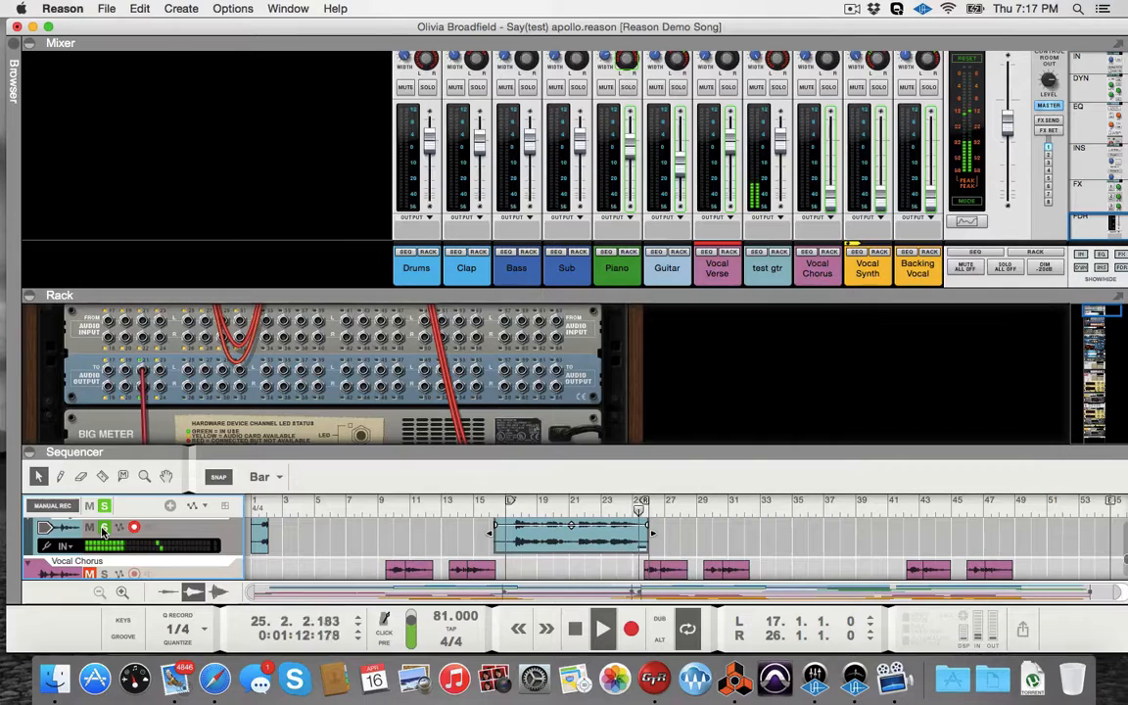
{"action": "left_click", "coordinate": [104, 529]}
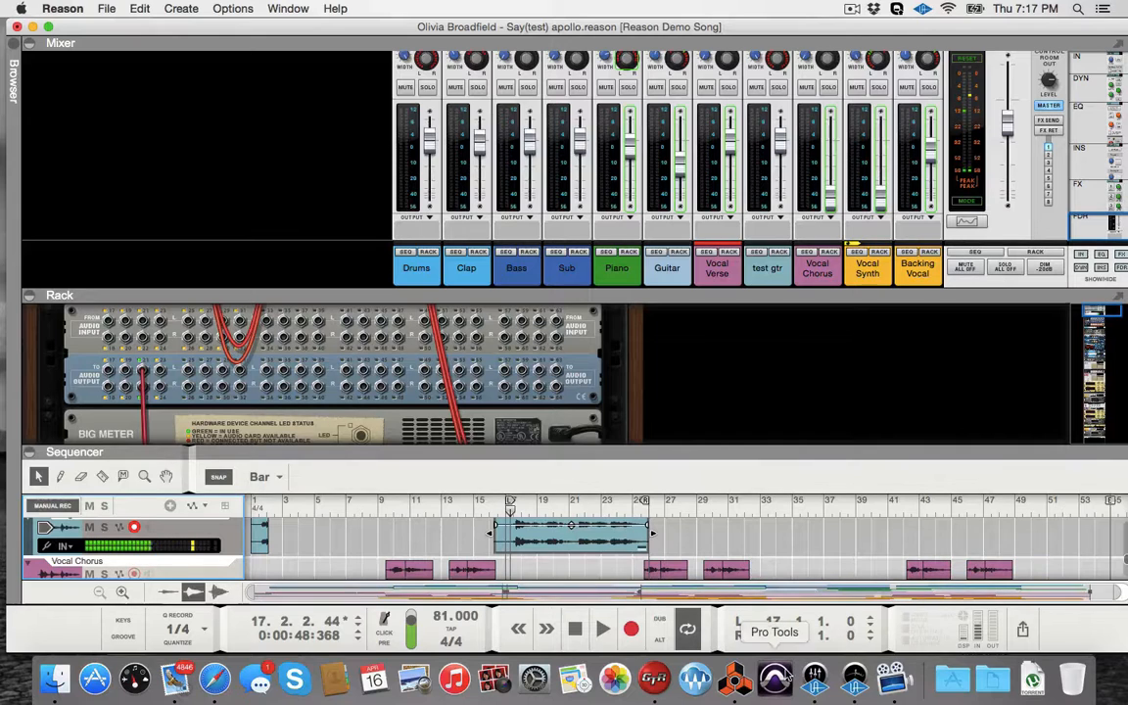
Review GTR's pedals, close its window, and move Reason's song position to bar 16.
{"action": "left_click", "coordinate": [653, 677]}
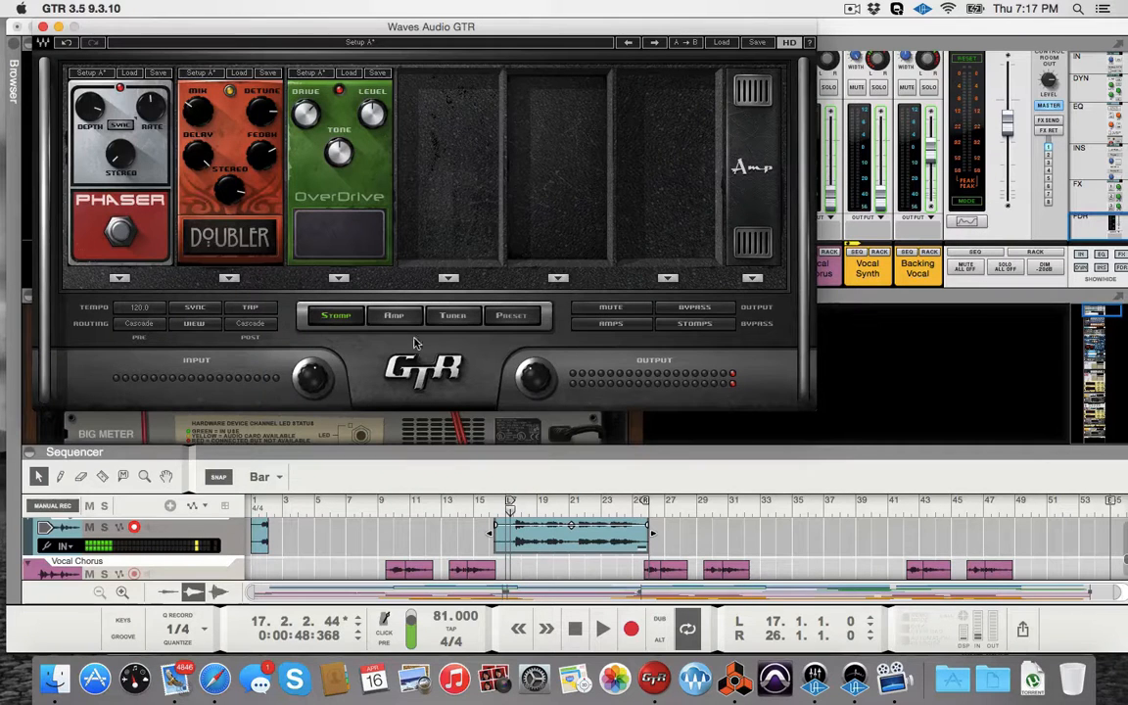
{"action": "left_click", "coordinate": [43, 28]}
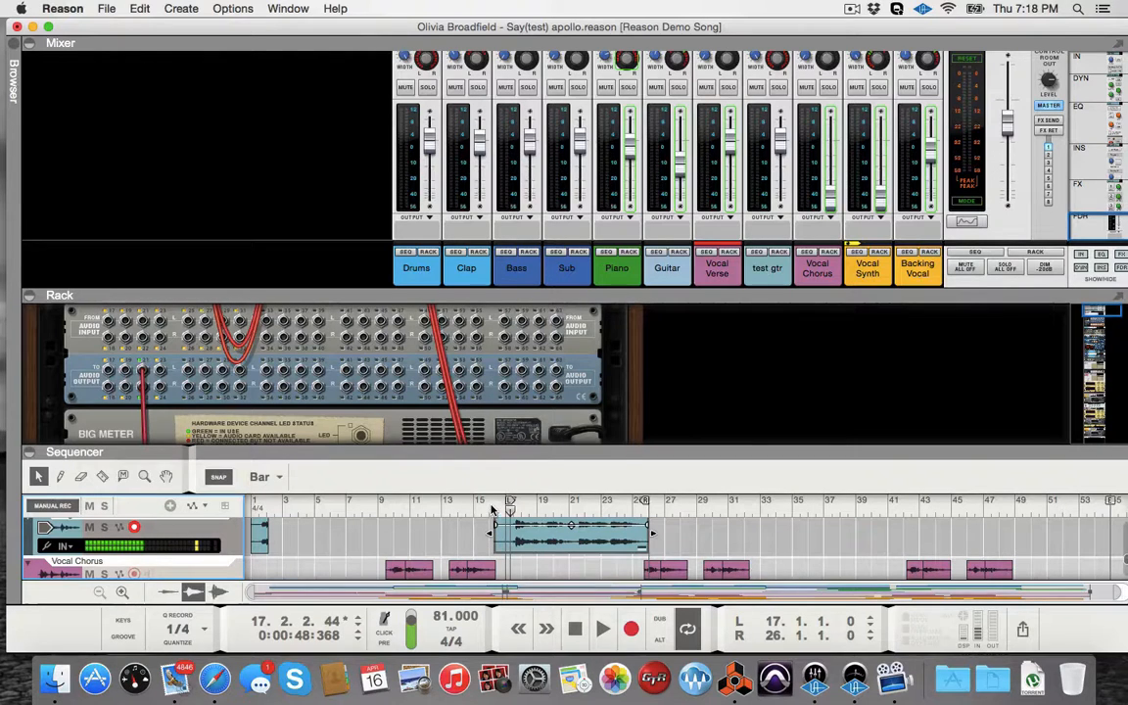
{"action": "left_click", "coordinate": [492, 508]}
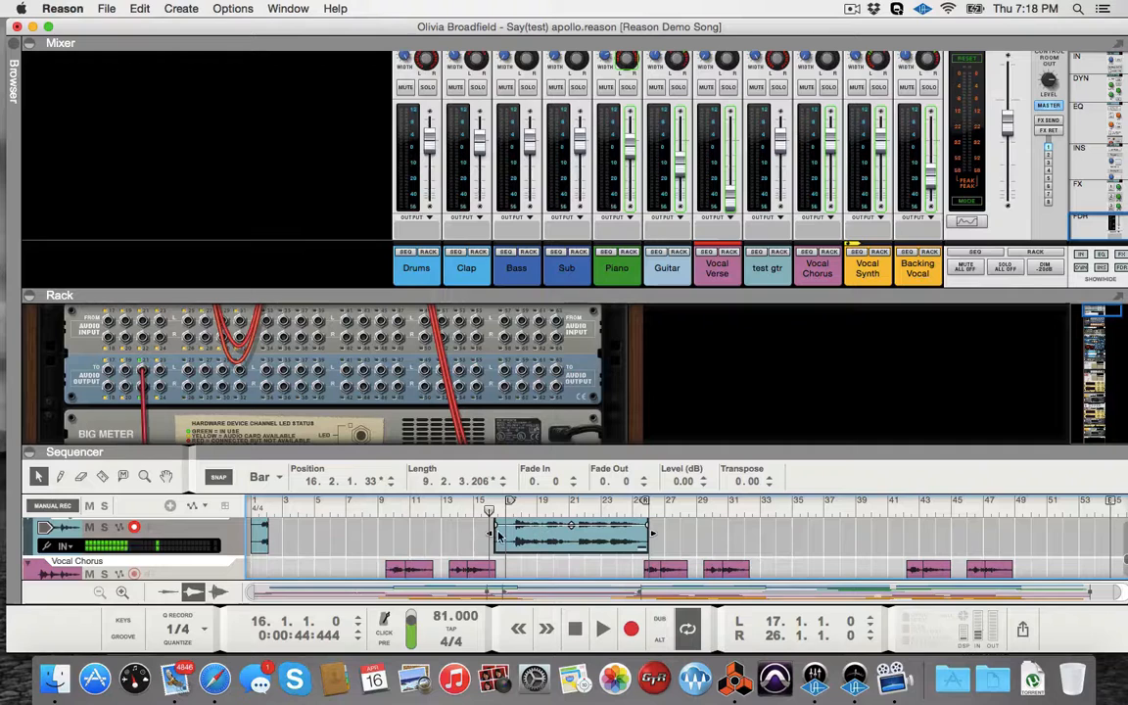